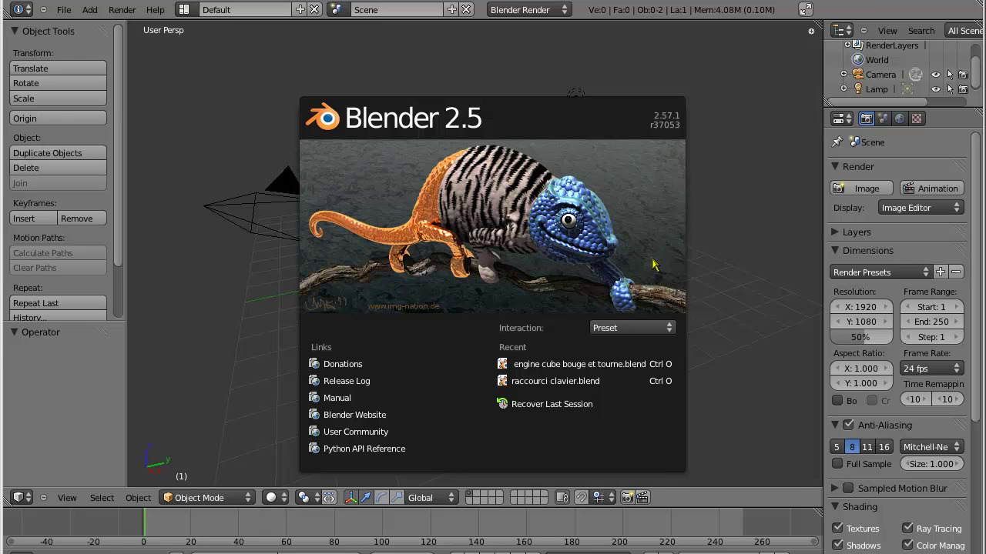
Dismiss the Blender 2.57 splash screen to reveal the default camera-and-lamp scene.
click(631, 243)
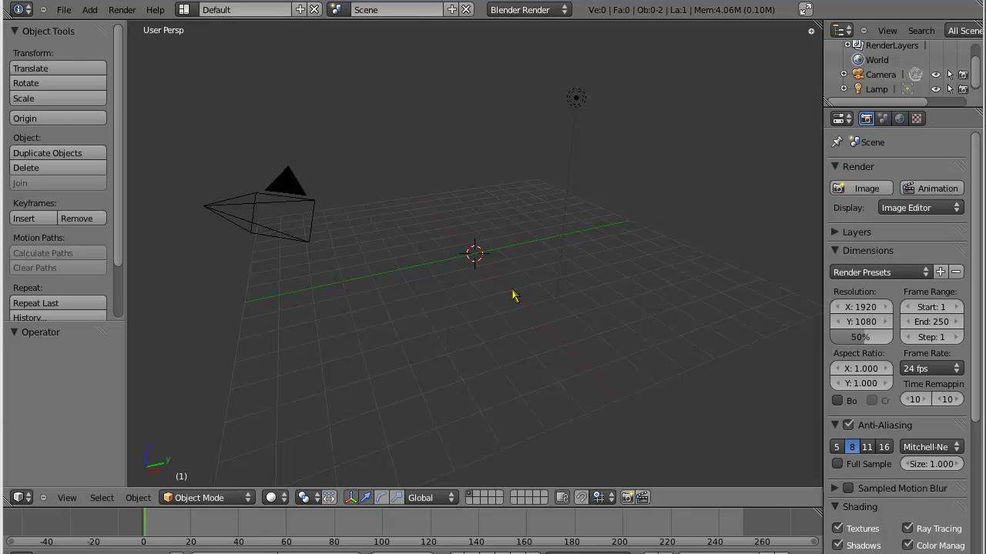
Add a plane at the origin and scale it up about 6.3 times as a ground floor.
key(shift+a)
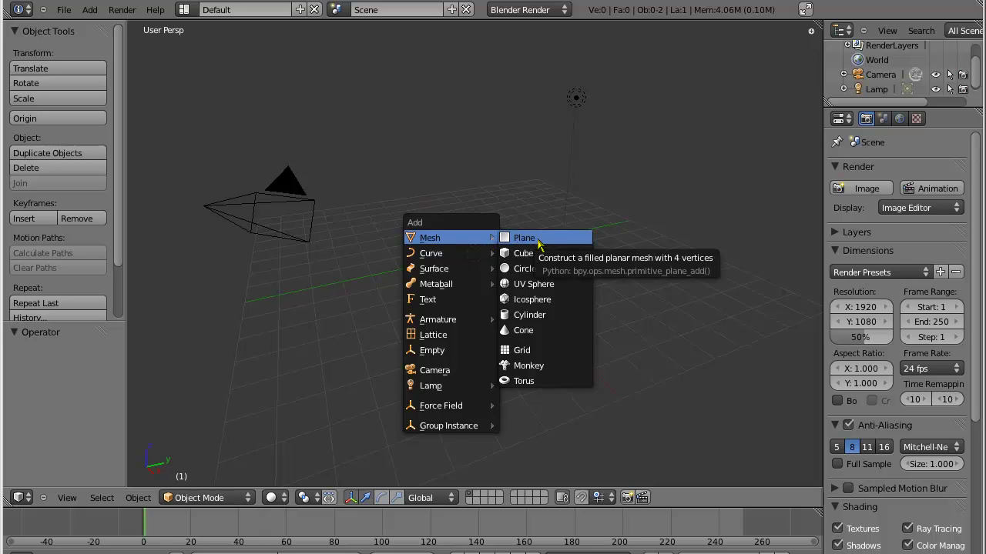
click(539, 243)
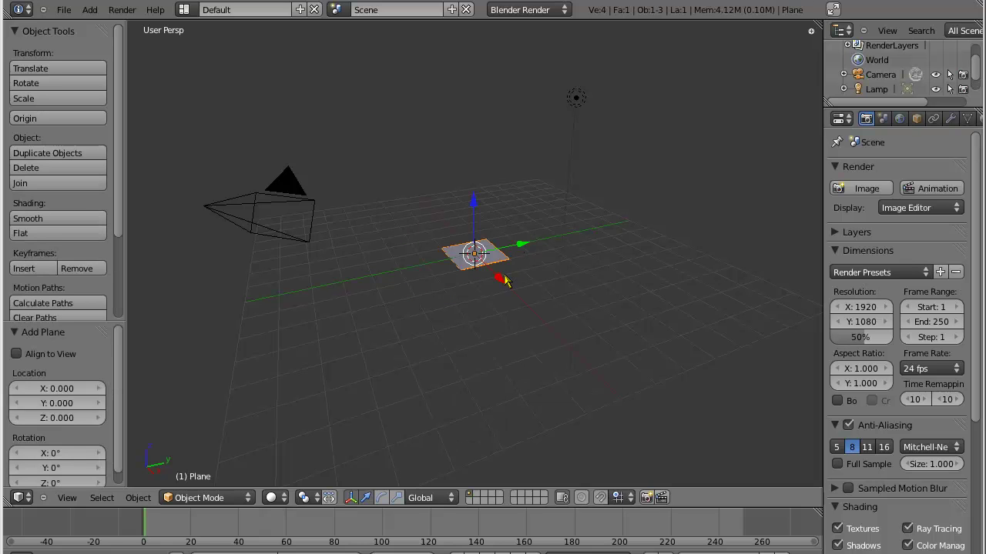
key(s)
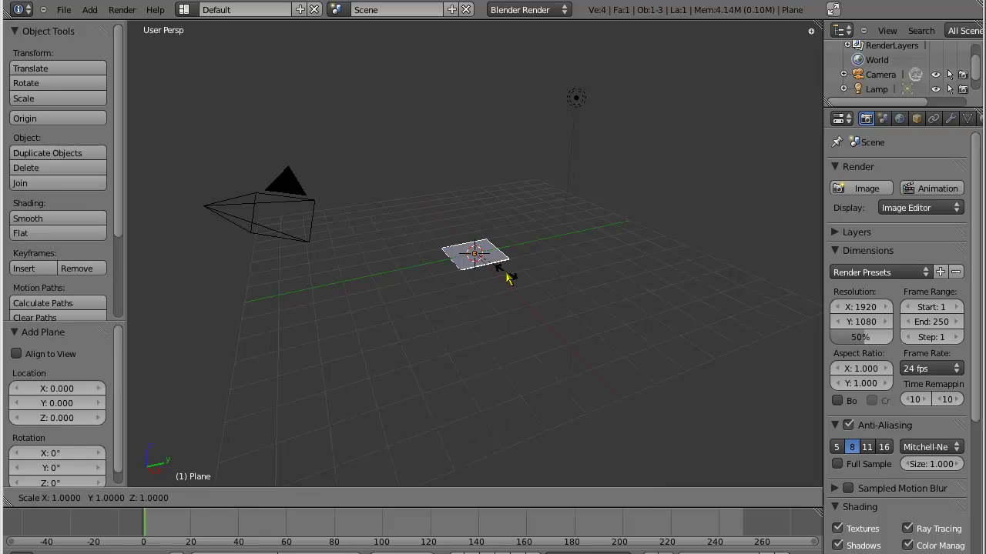
click(671, 379)
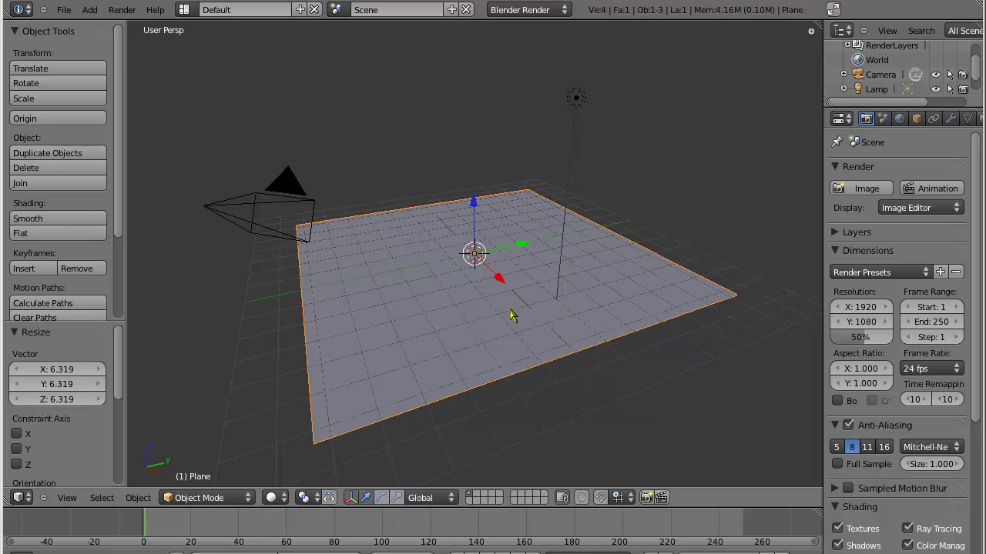
key(shift+a)
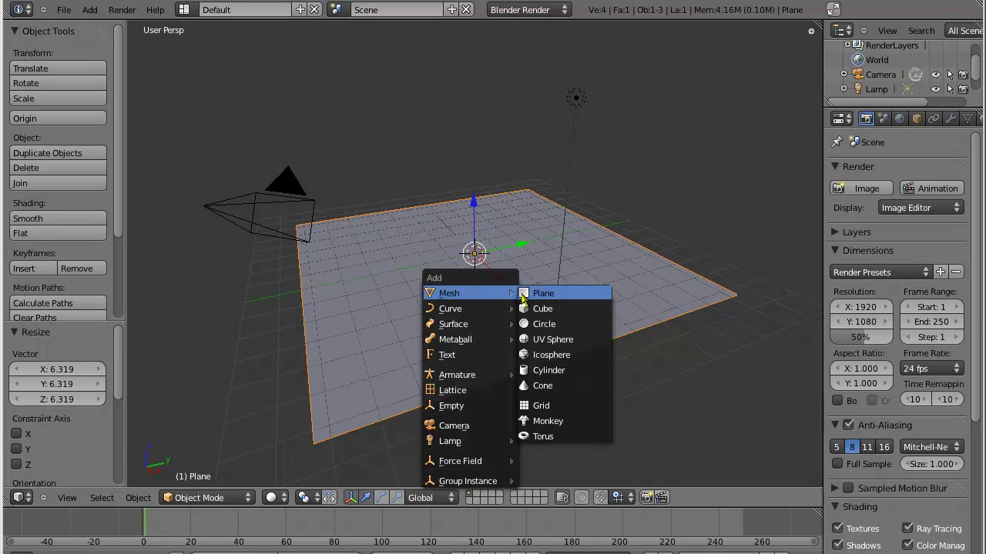
Add a cube, raise it about 4.7 units above the plane, scale it to 0.567, and enlarge the timeline.
click(542, 309)
drag(474, 204, 475, 82)
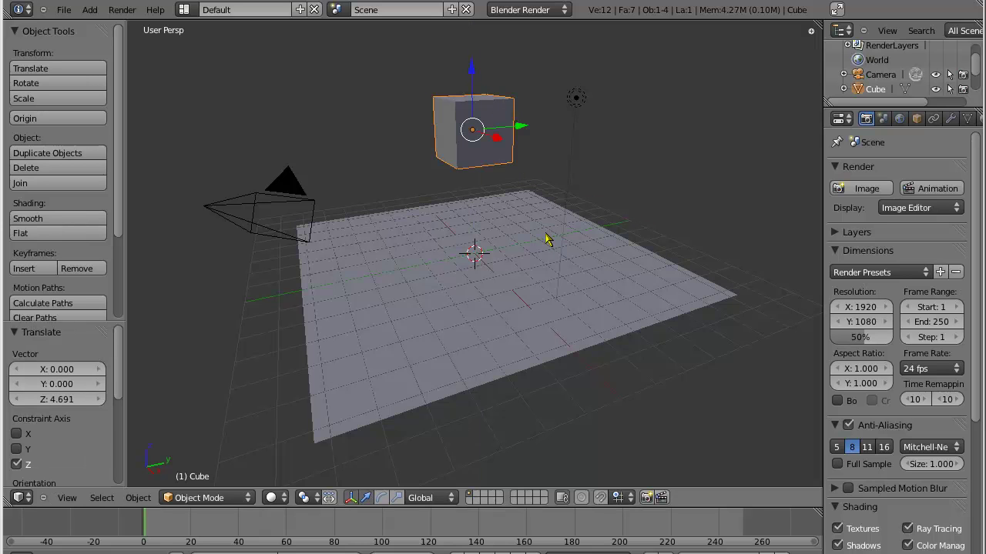
key(s)
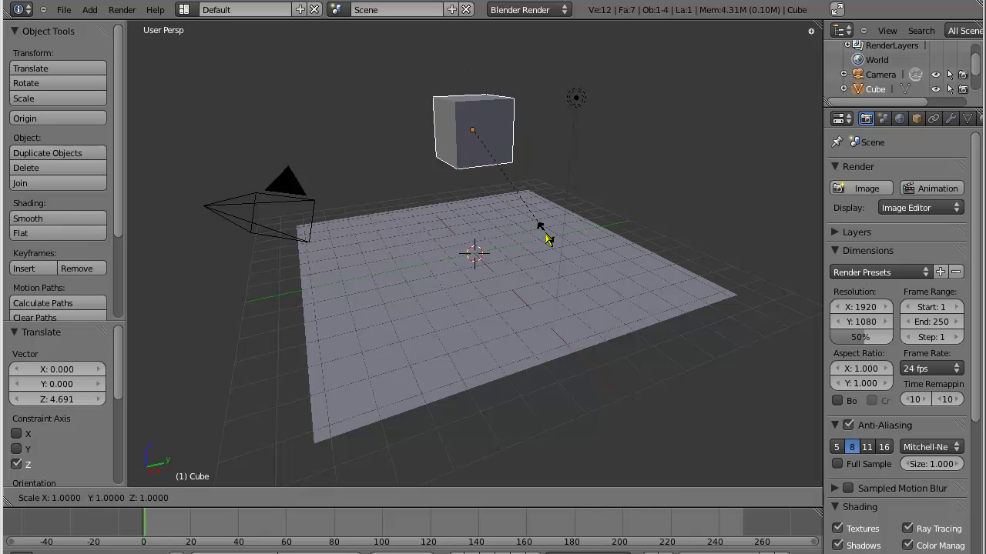
click(521, 185)
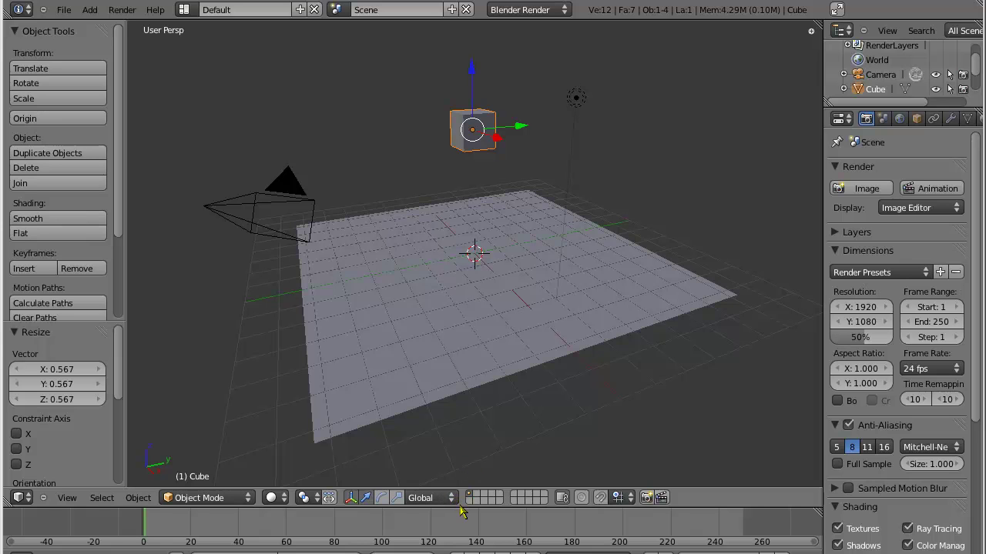
drag(465, 508, 468, 364)
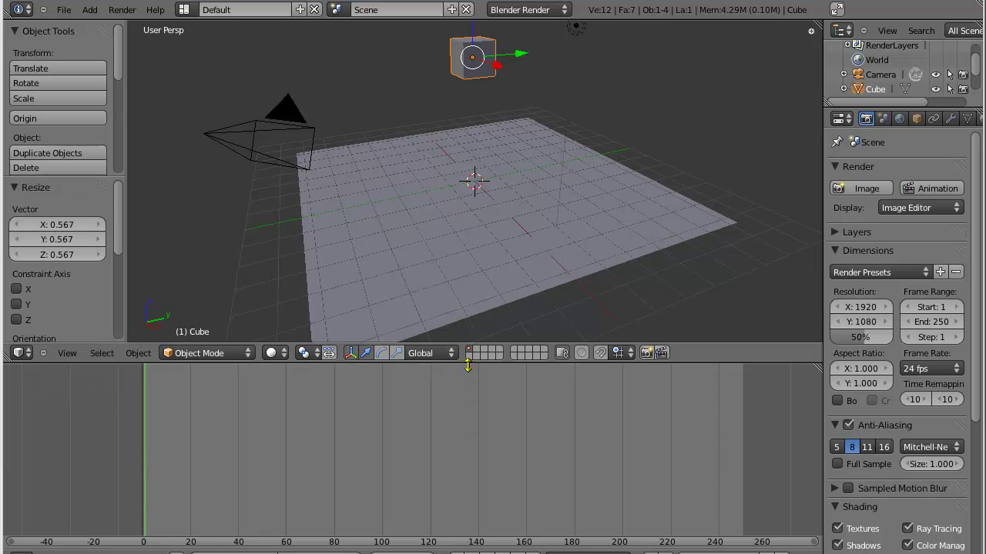
Turn the lower timeline area into the Logic Editor and narrow its properties side region.
drag(467, 367, 468, 377)
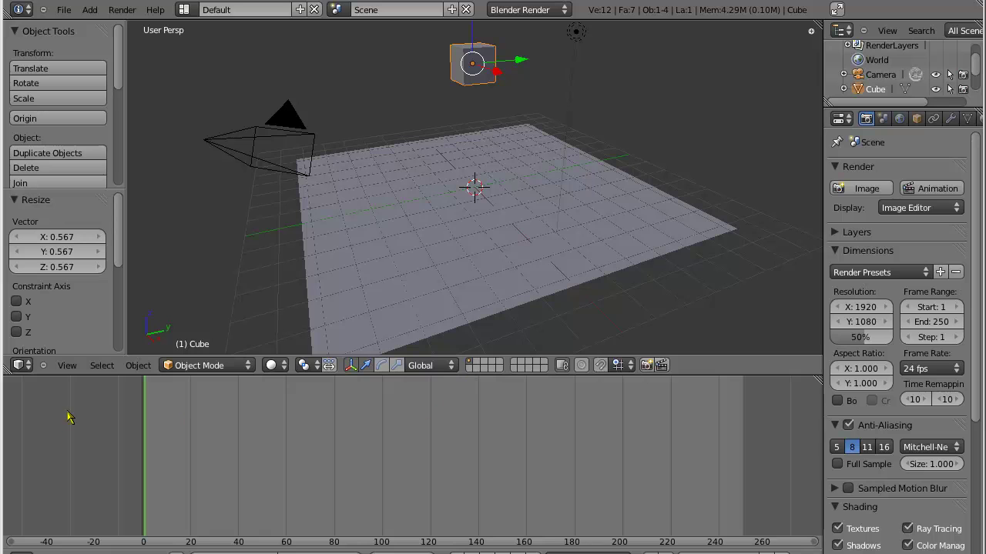
click(18, 550)
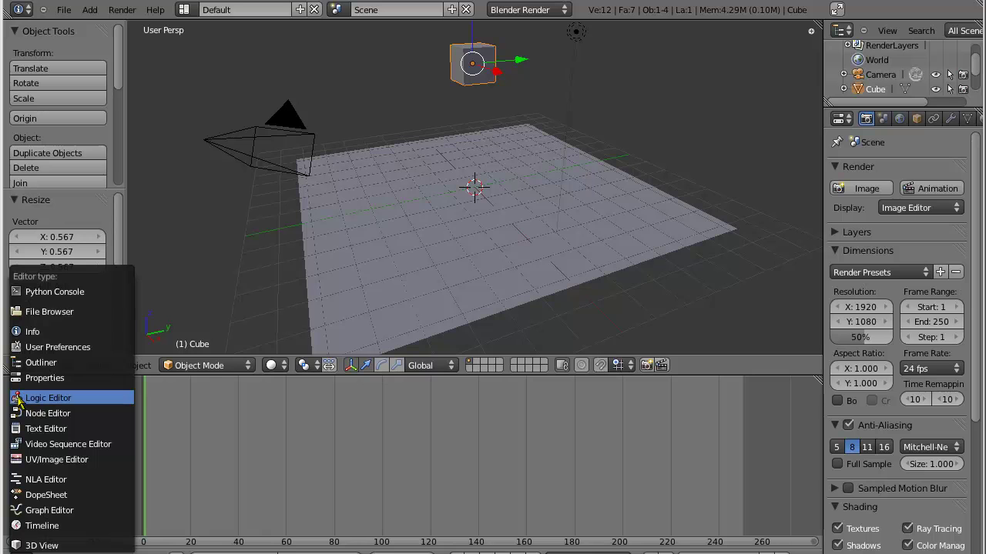
click(61, 399)
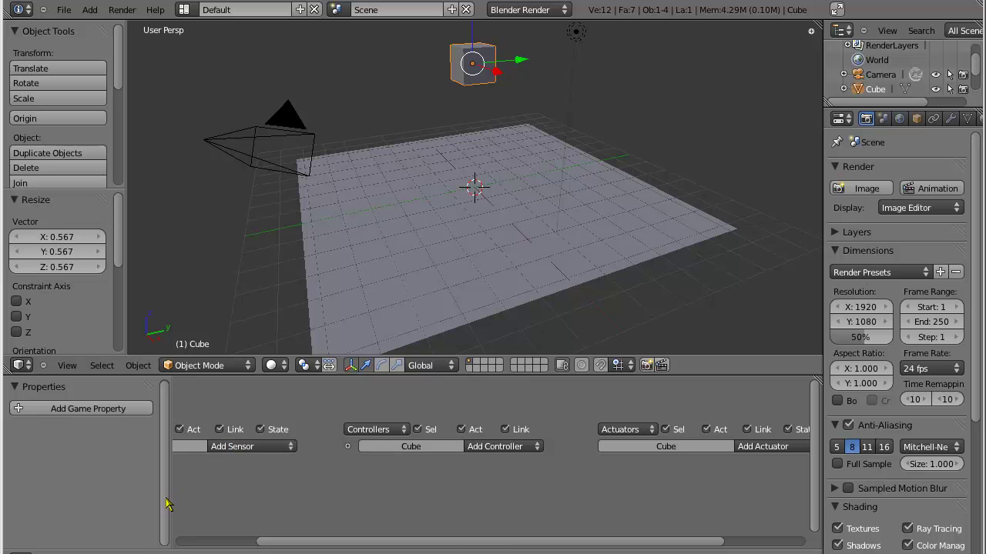
drag(168, 497, 85, 479)
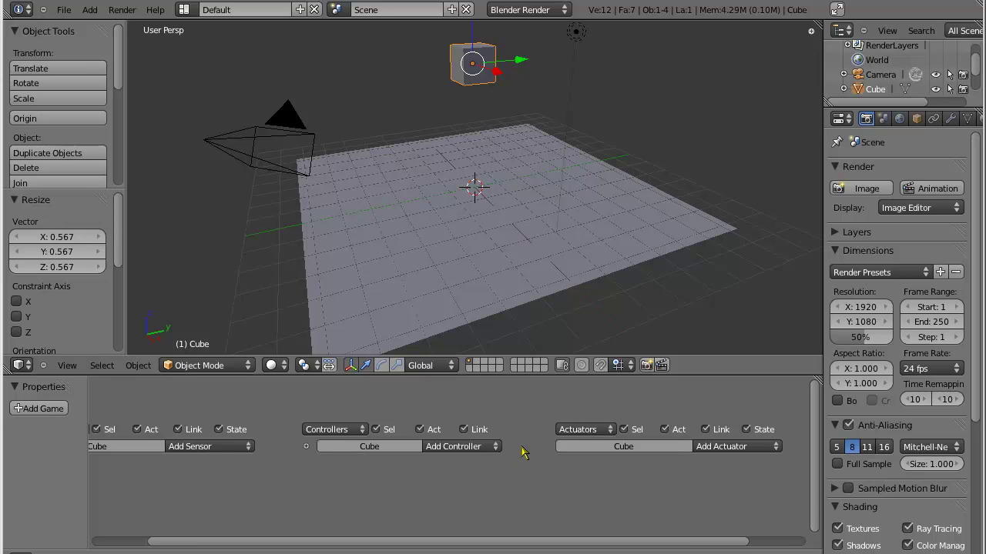
Scroll through the scene Render settings and widen the Properties panel slightly.
scroll(520, 453, down, 2)
scroll(505, 454, down, 1)
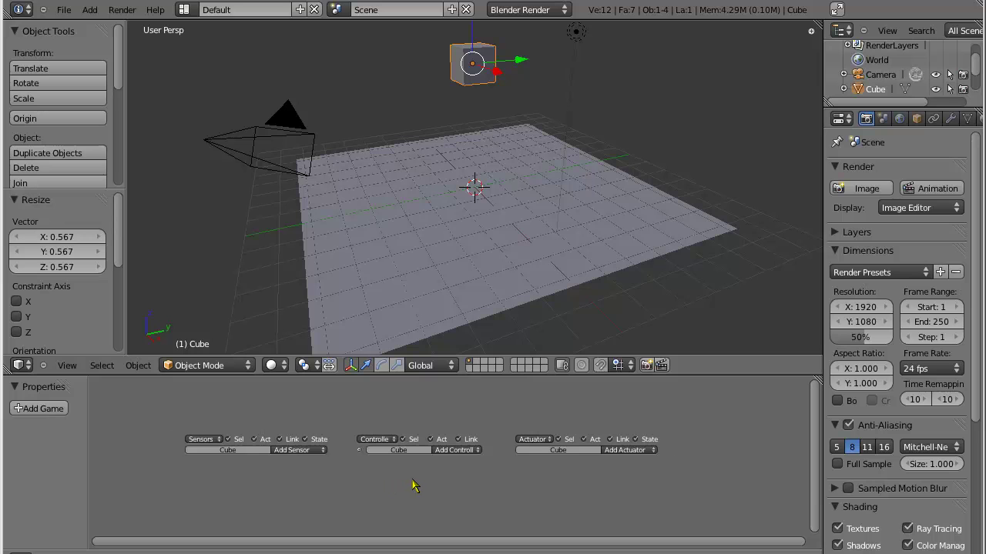
scroll(415, 485, up, 1)
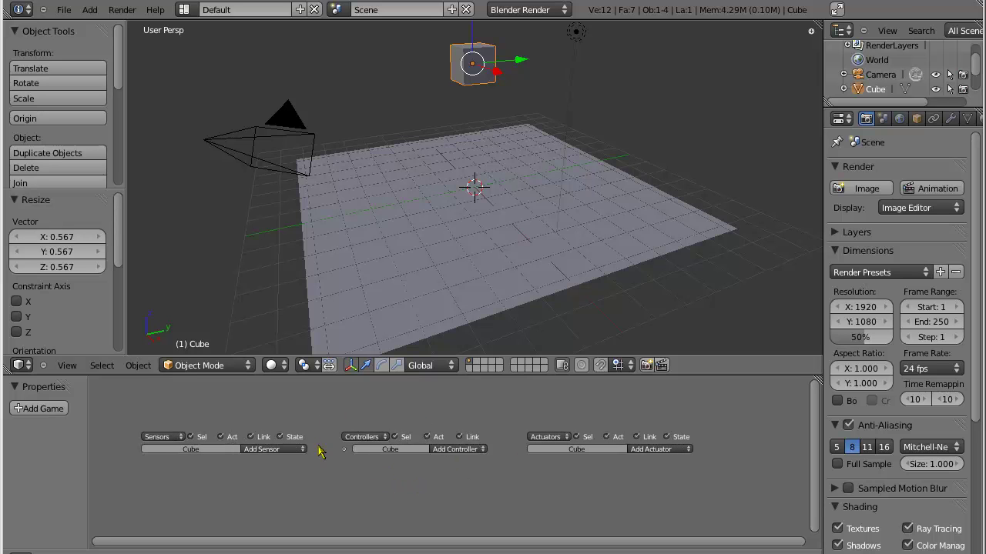
scroll(510, 446, down, 1)
scroll(512, 447, up, 1)
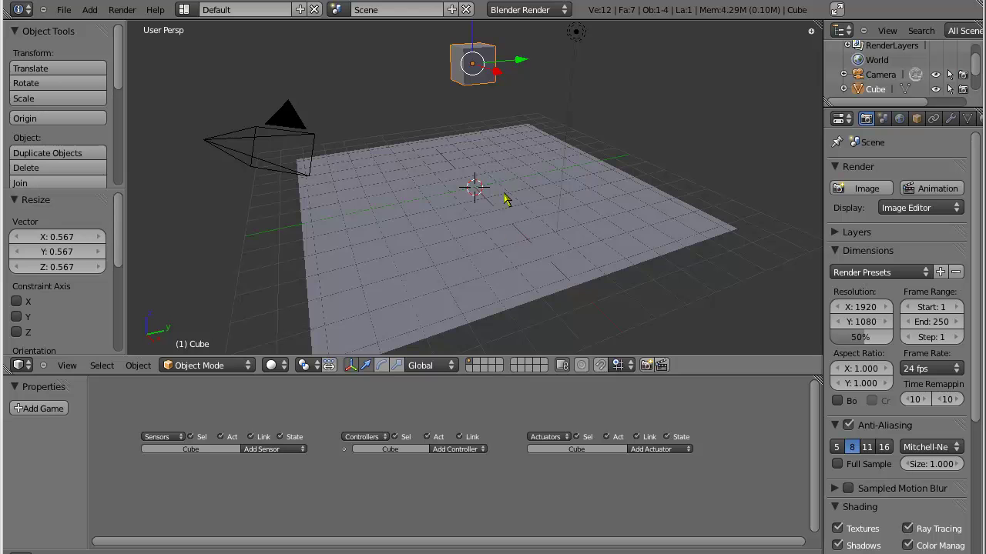
scroll(505, 184, down, 4)
scroll(505, 181, up, 7)
scroll(508, 202, down, 3)
scroll(505, 459, down, 1)
scroll(505, 459, up, 1)
scroll(505, 457, down, 1)
scroll(503, 456, up, 1)
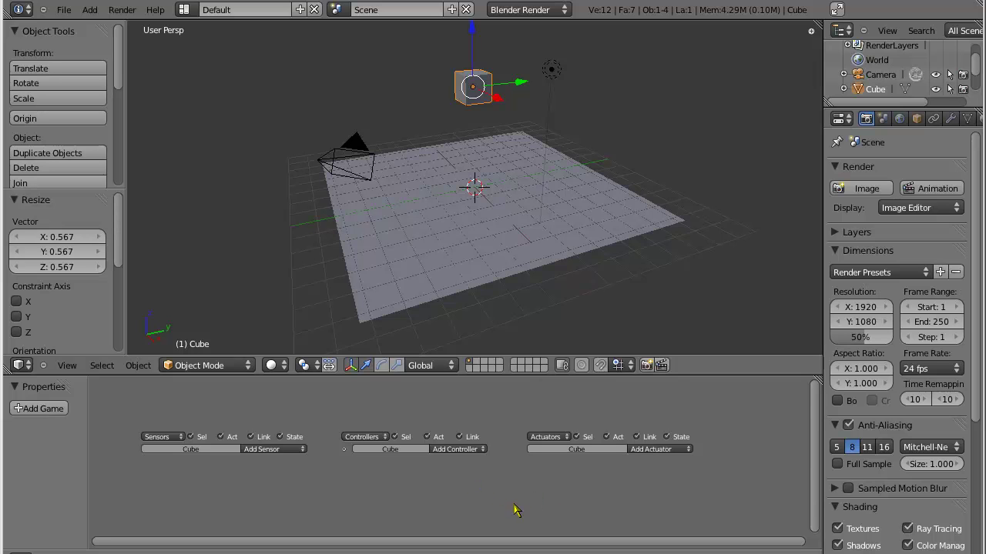
scroll(897, 335, down, 5)
scroll(897, 338, up, 5)
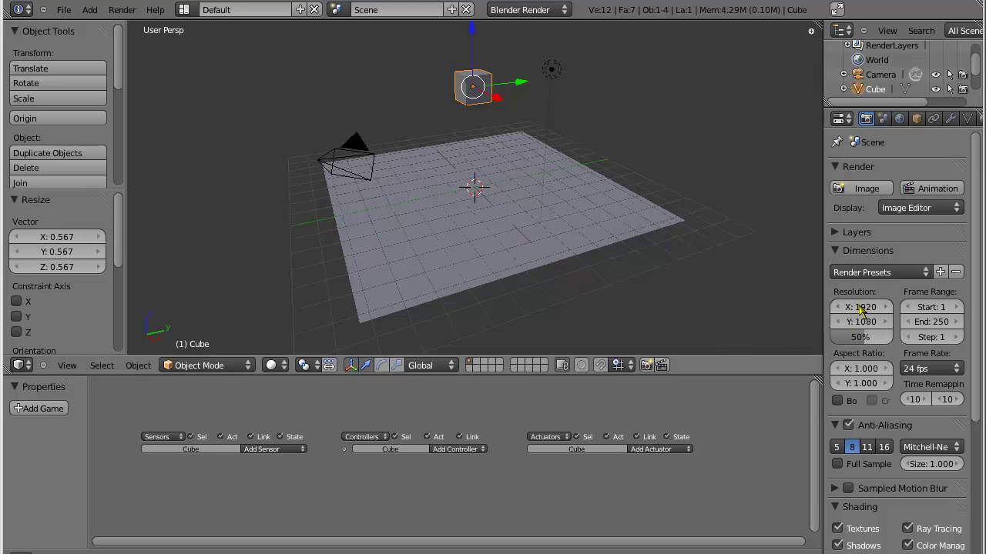
scroll(913, 281, down, 6)
scroll(862, 308, up, 4)
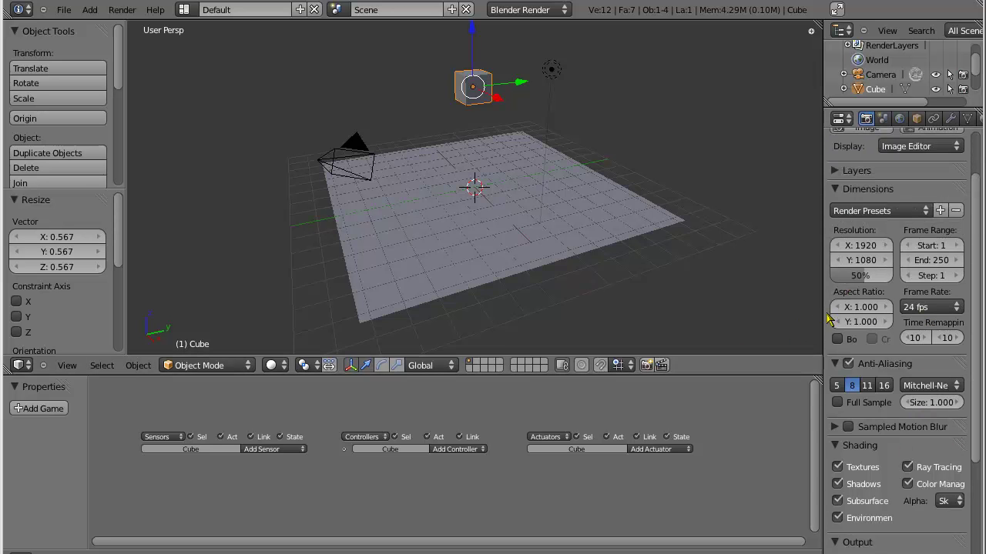
mouse_move(822, 309)
mouse_down()
mouse_move(601, 310)
mouse_move(954, 316)
mouse_move(660, 308)
mouse_move(846, 309)
mouse_move(823, 308)
mouse_up()
Make the Logic Editor taller and widen the Properties editor to show all Render settings.
mouse_move(698, 377)
mouse_down()
mouse_move(715, 221)
mouse_move(697, 409)
mouse_move(697, 364)
mouse_up()
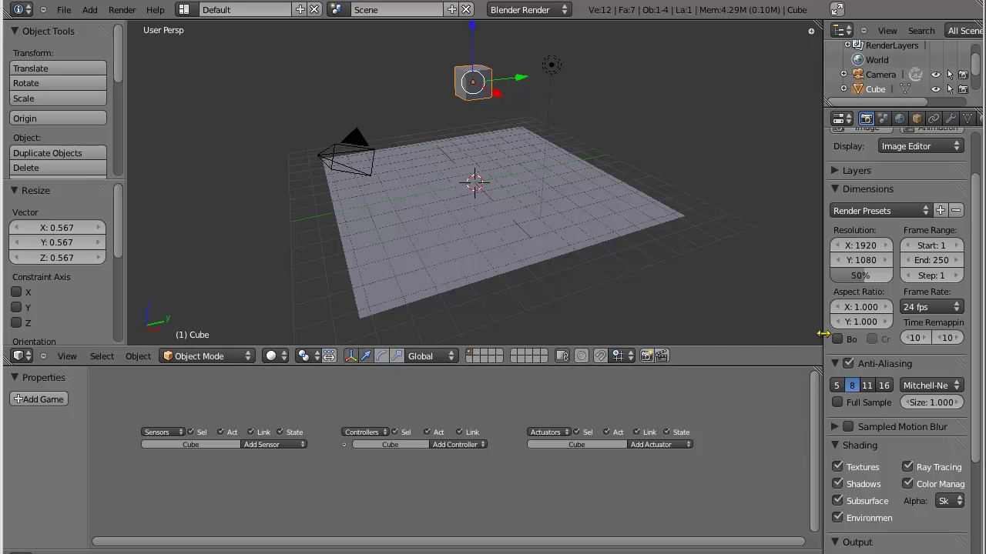
scroll(237, 439, up, 1)
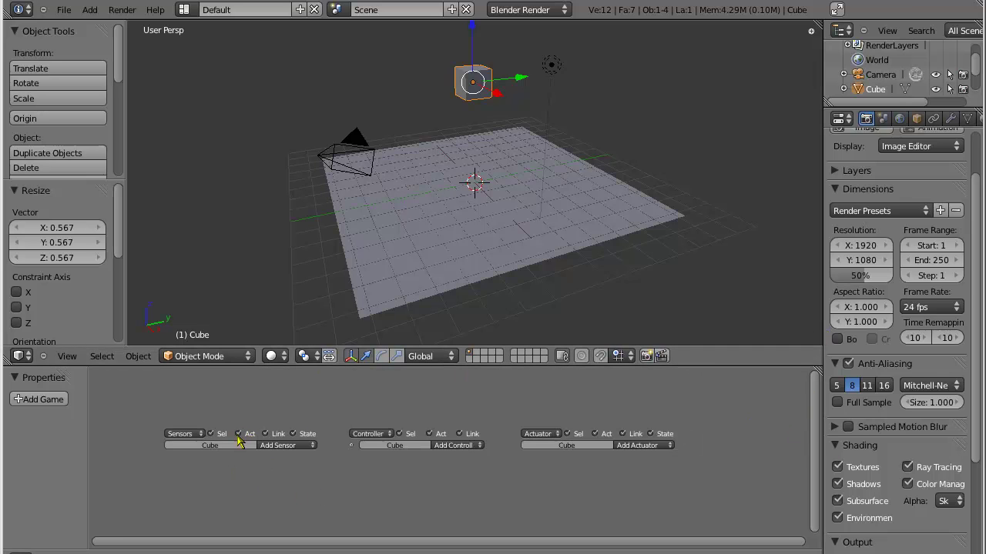
scroll(374, 482, up, 1)
scroll(328, 458, down, 1)
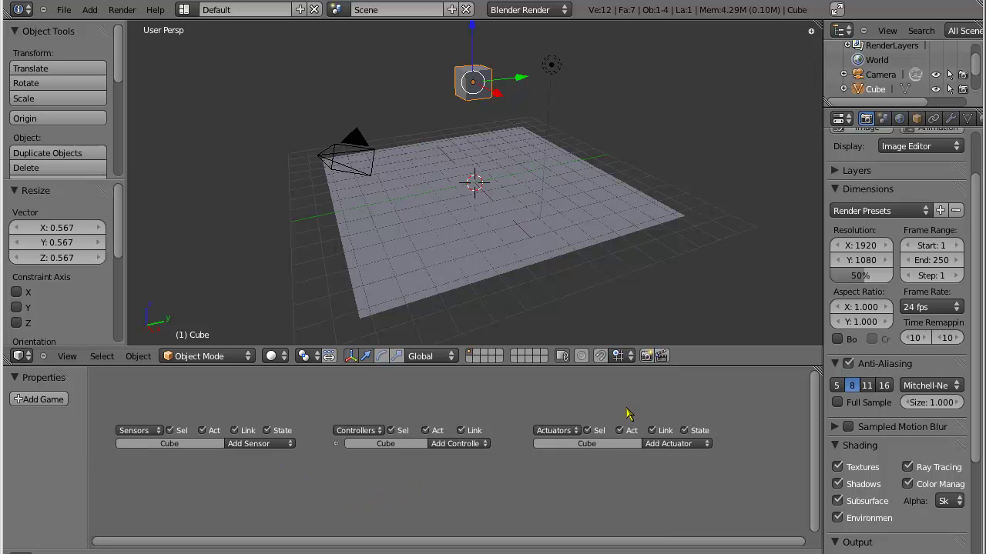
scroll(901, 319, up, 2)
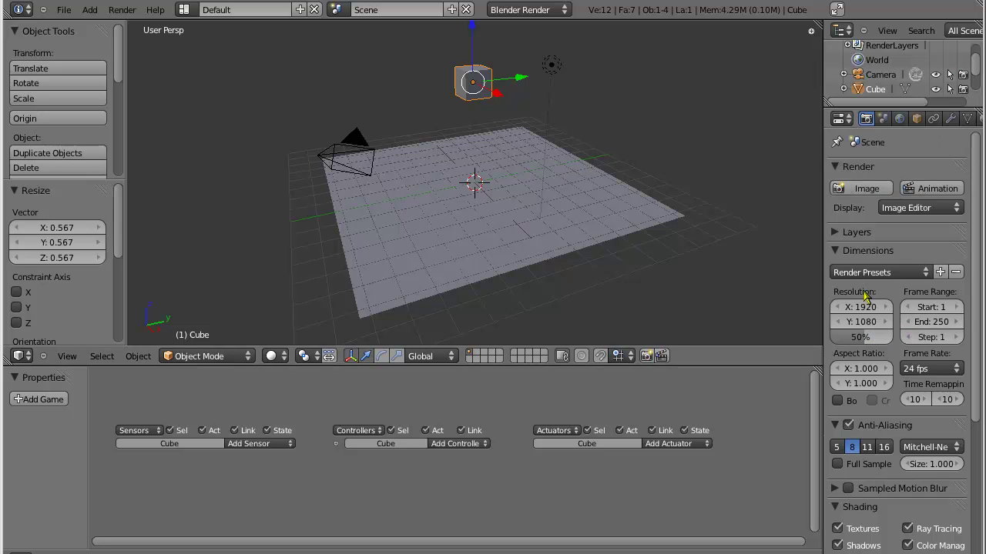
drag(821, 288, 770, 288)
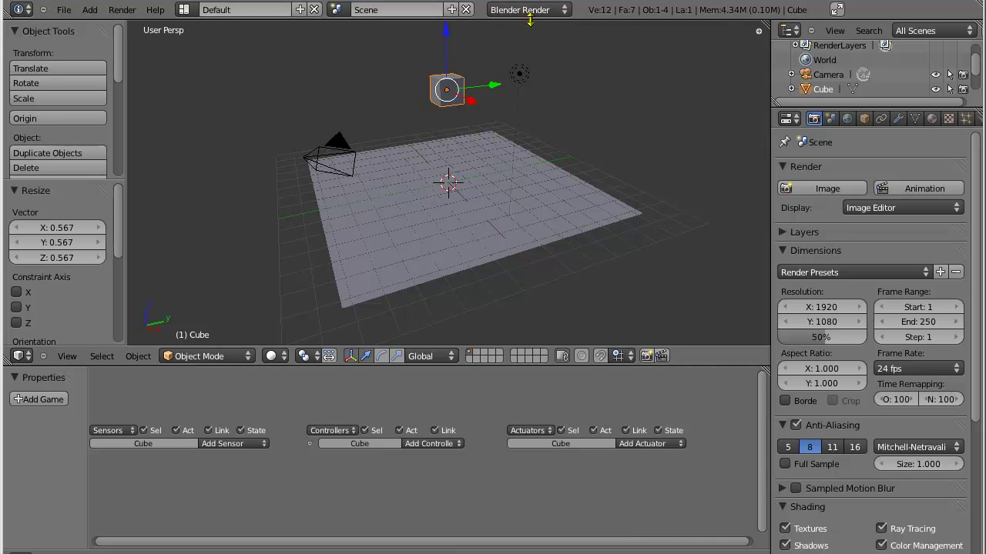
Set the render engine to Blender Game so the Properties editor shows game settings.
click(563, 12)
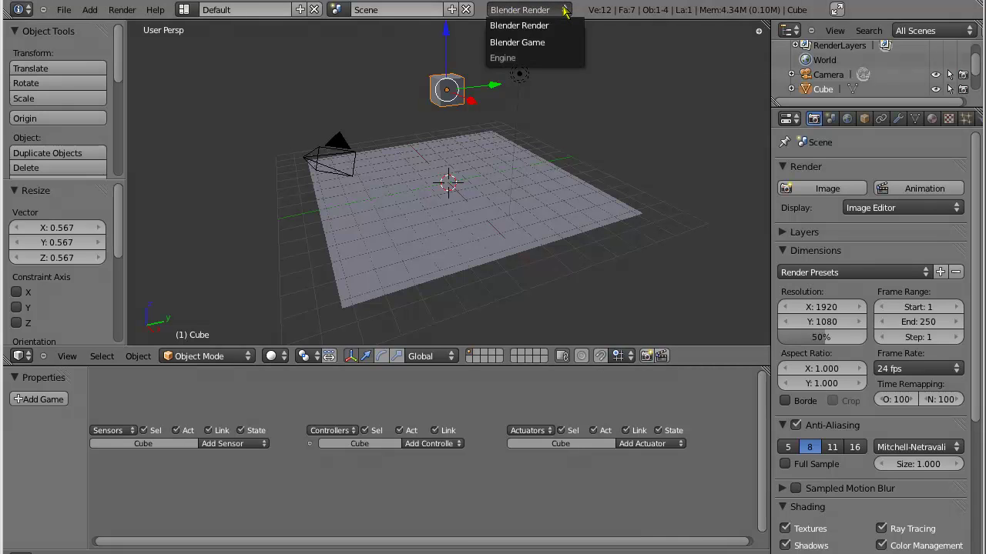
click(537, 45)
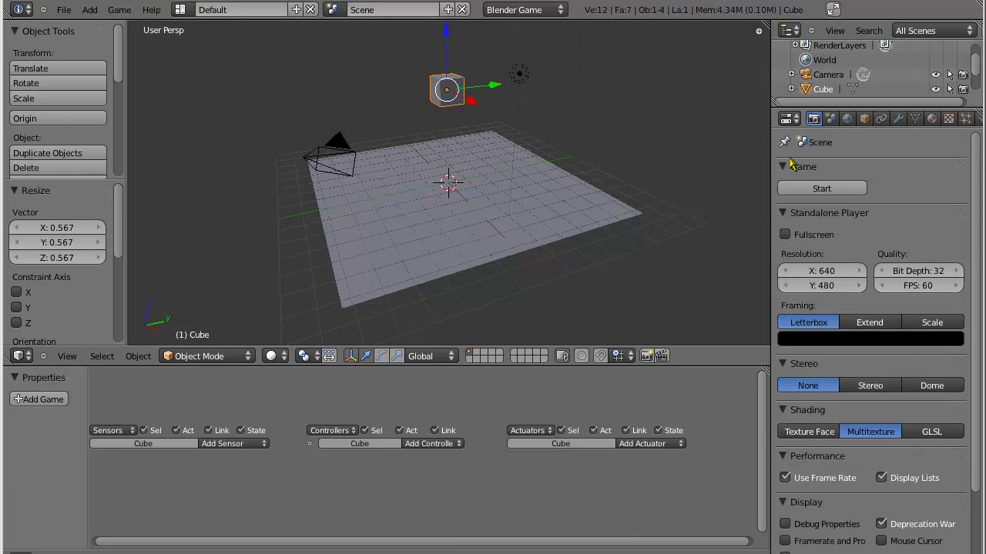
click(564, 11)
click(542, 28)
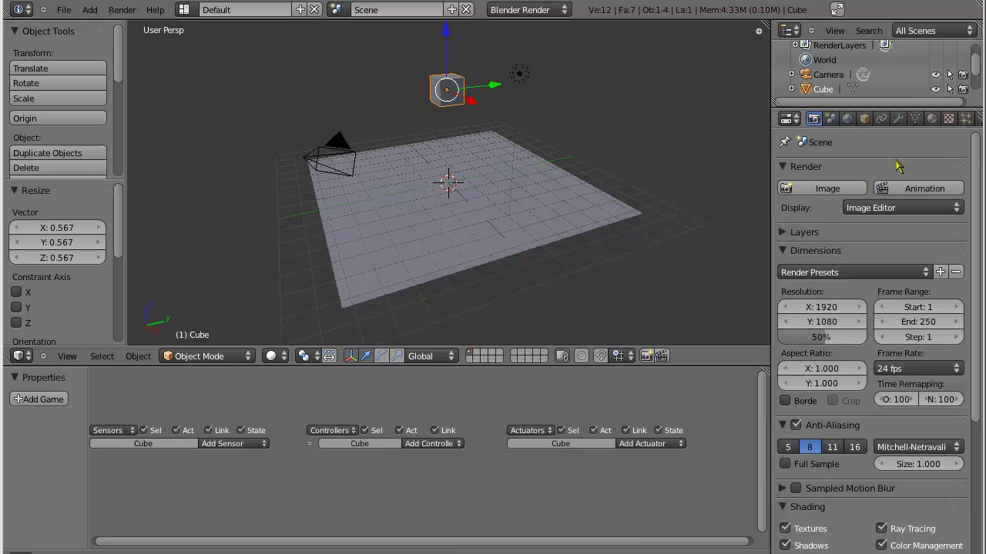
click(540, 12)
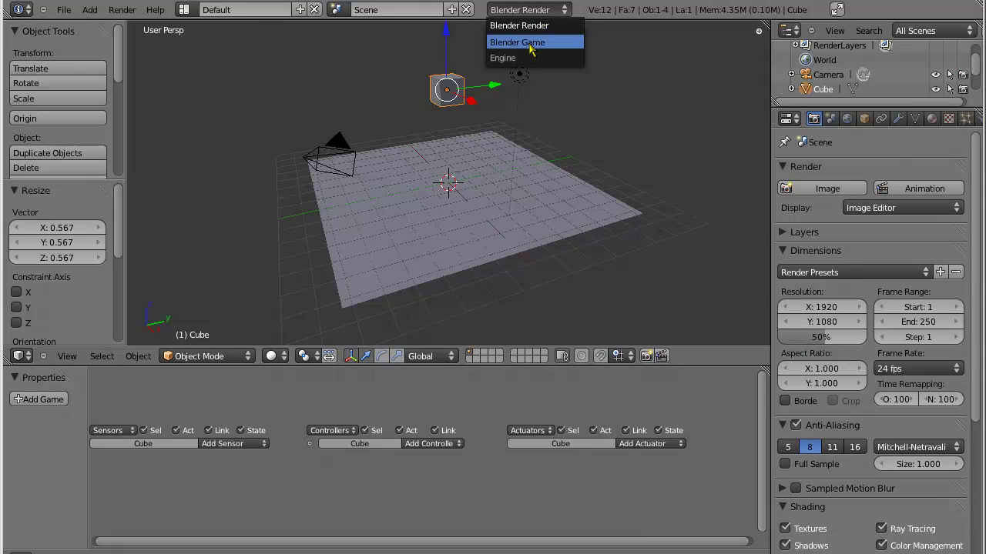
click(530, 45)
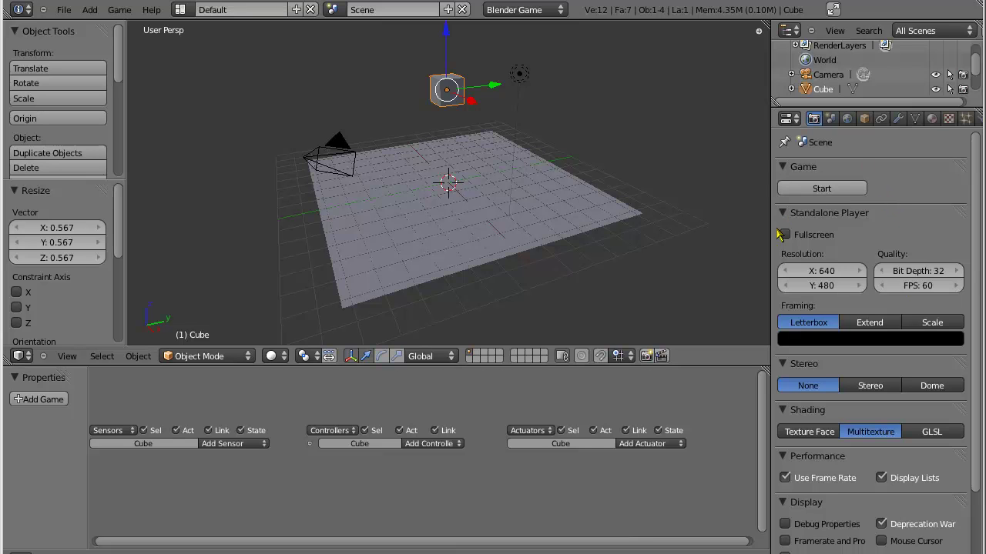
scroll(862, 470, down, 3)
scroll(863, 470, up, 3)
scroll(866, 471, down, 1)
scroll(874, 474, up, 1)
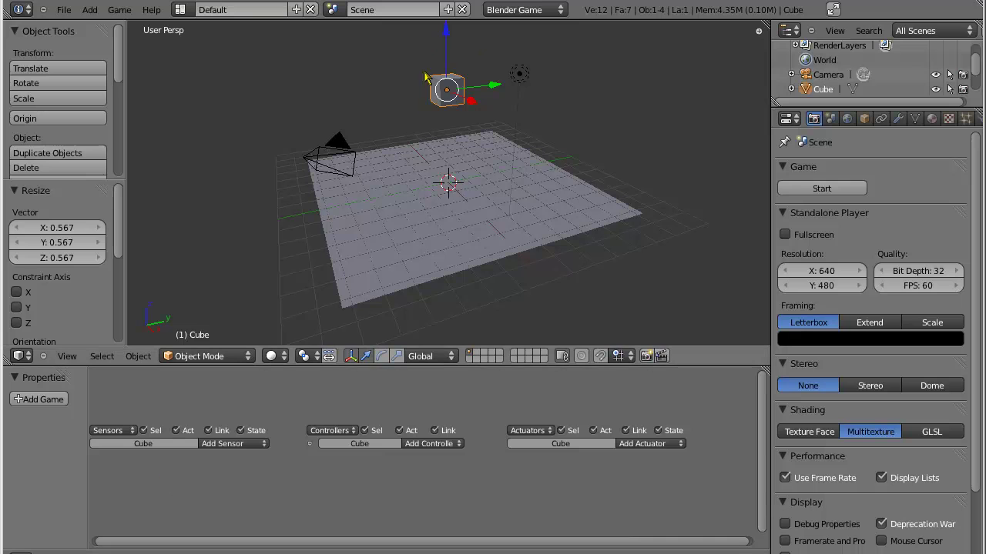
Select the cube and set its Physics Type to Rigid Body, with Actor enabled.
right_click(483, 245)
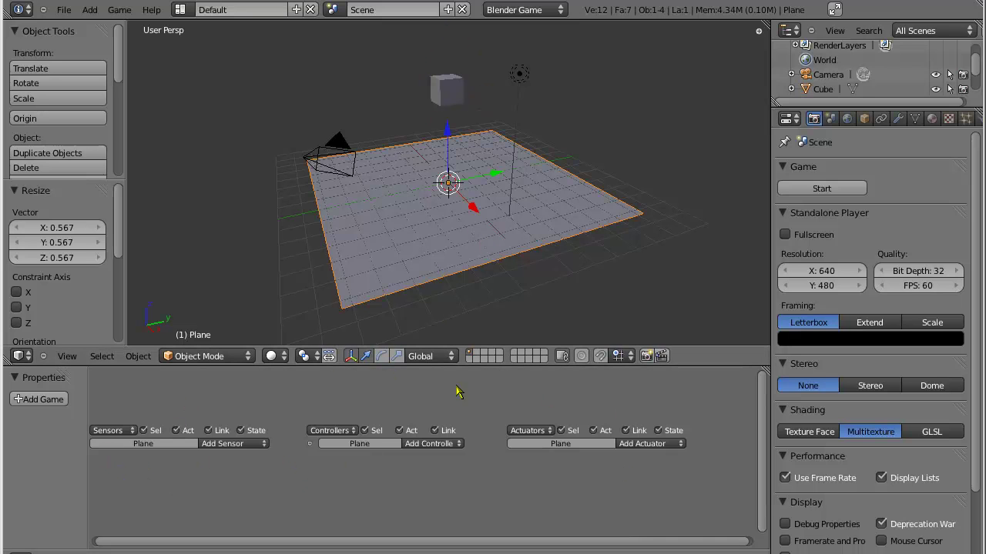
right_click(455, 99)
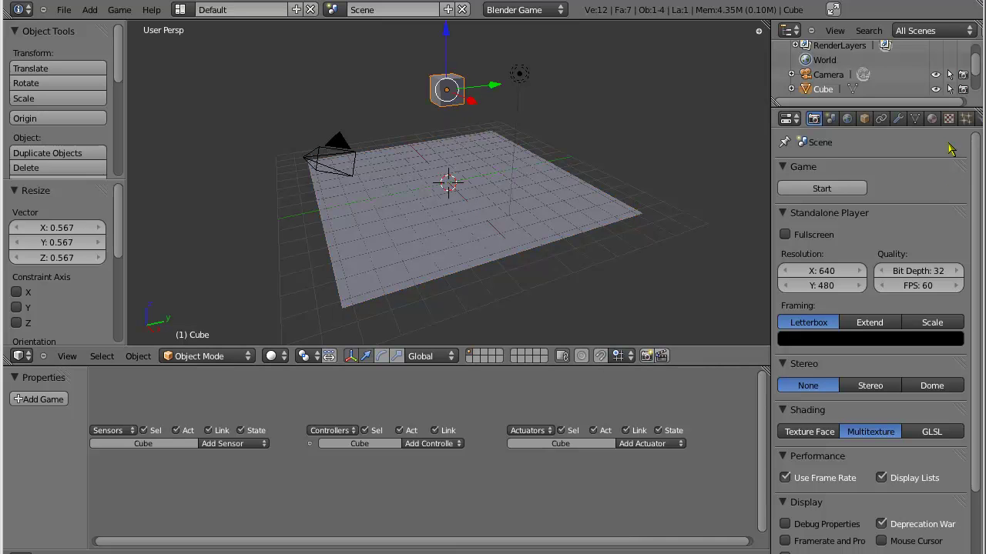
scroll(949, 121, down, 1)
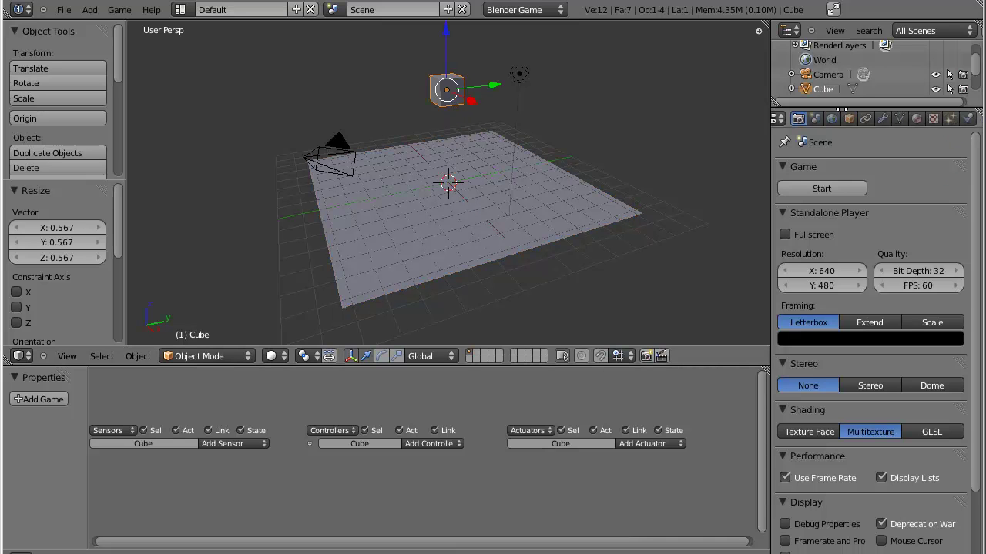
click(970, 122)
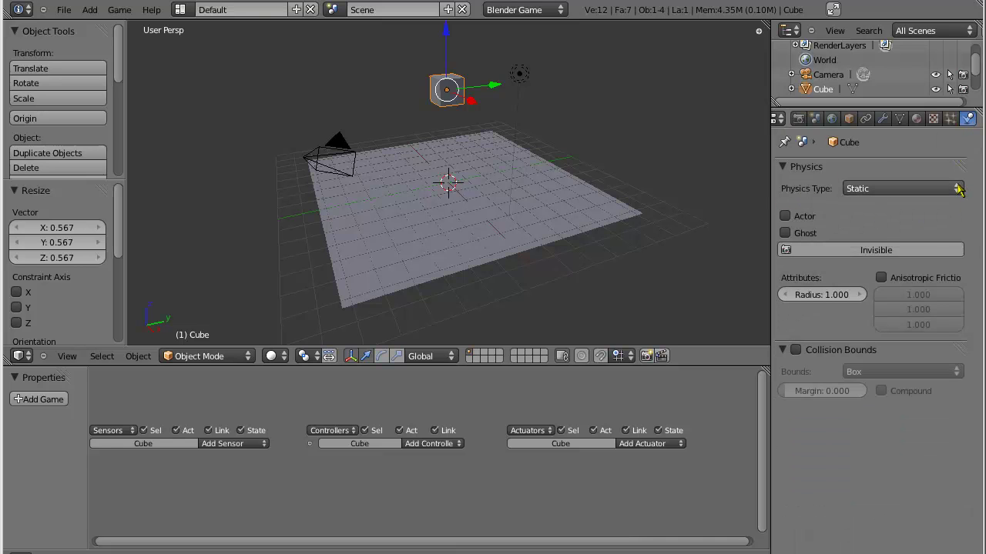
click(957, 191)
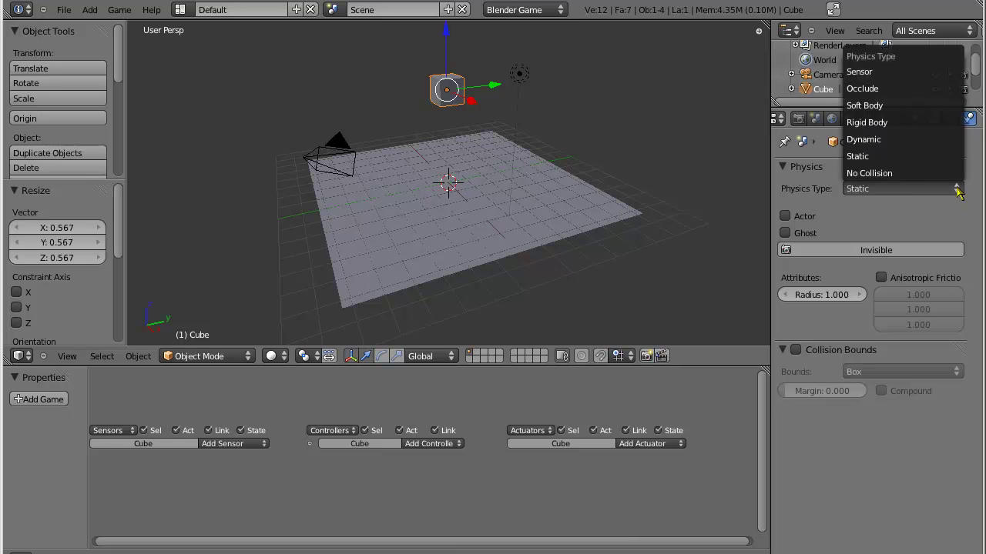
click(910, 129)
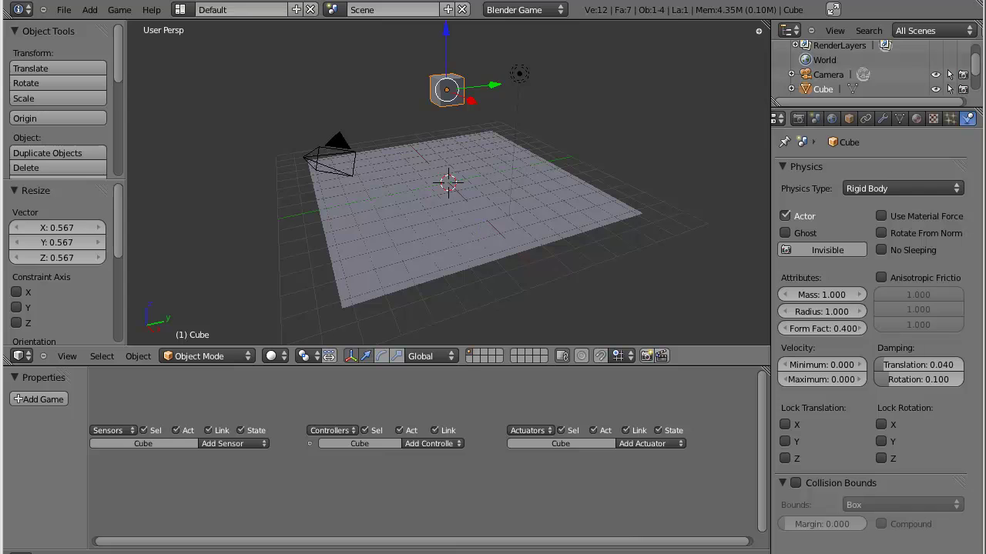
key(p)
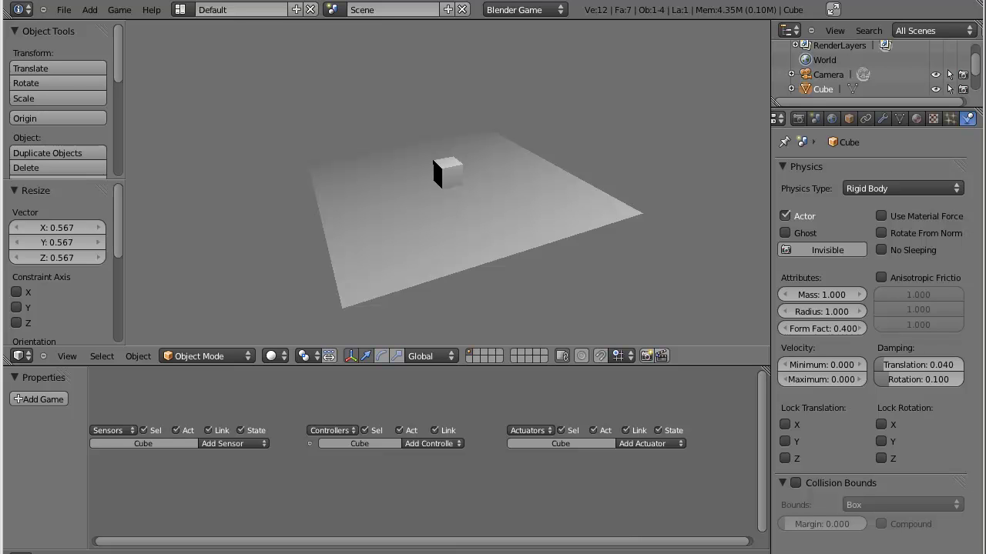
key(Escape)
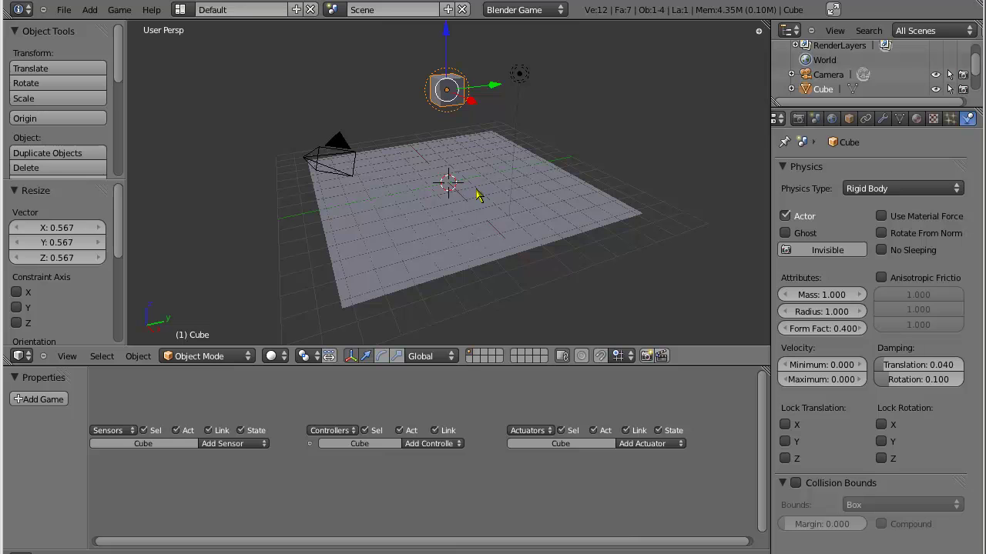
key(p)
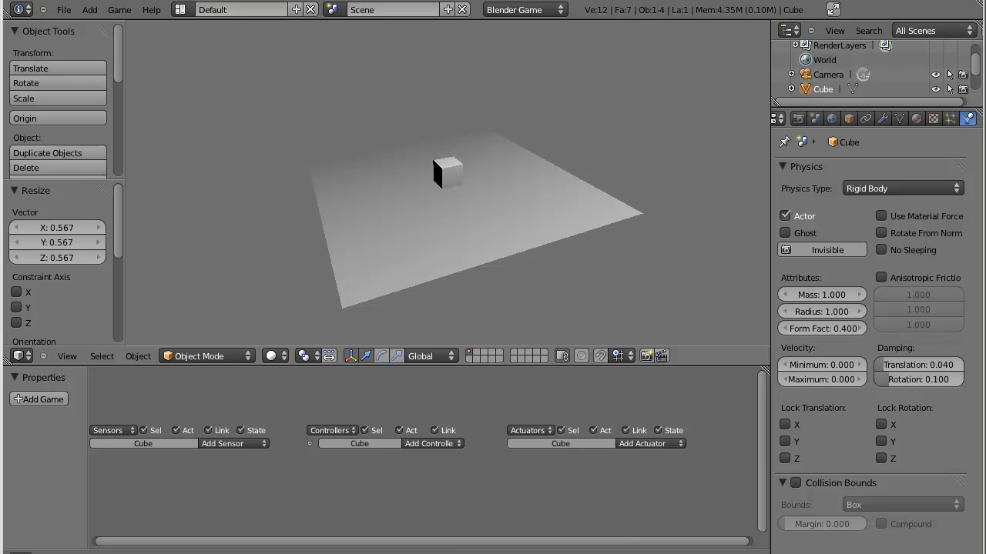
key(Escape)
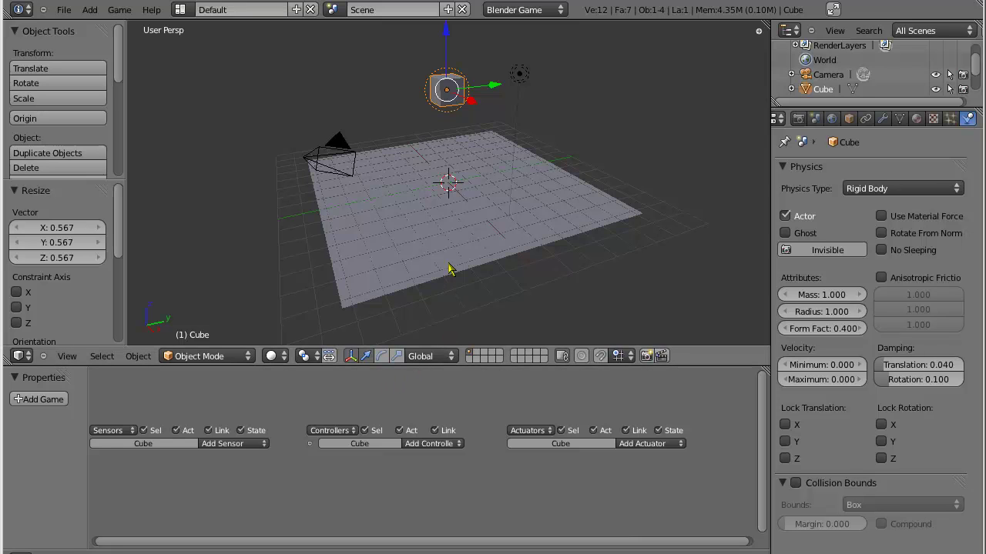
key(p)
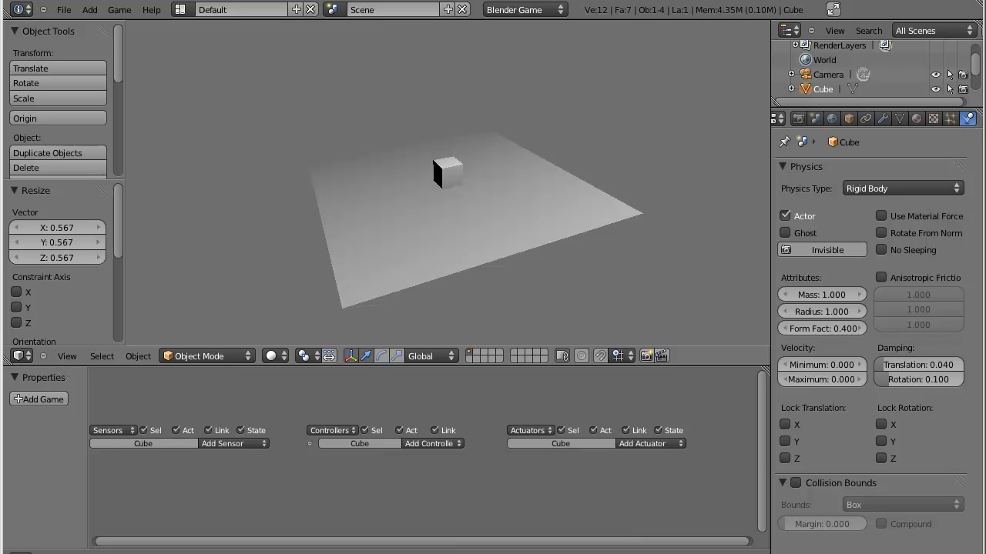
key(Escape)
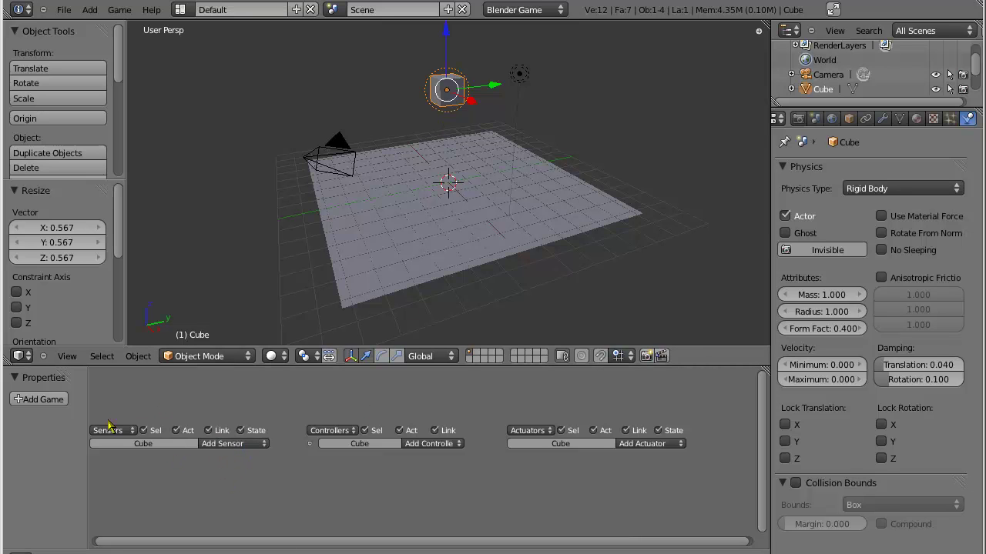
Give the cube a Keyboard sensor triggered by the Up Arrow key.
click(247, 445)
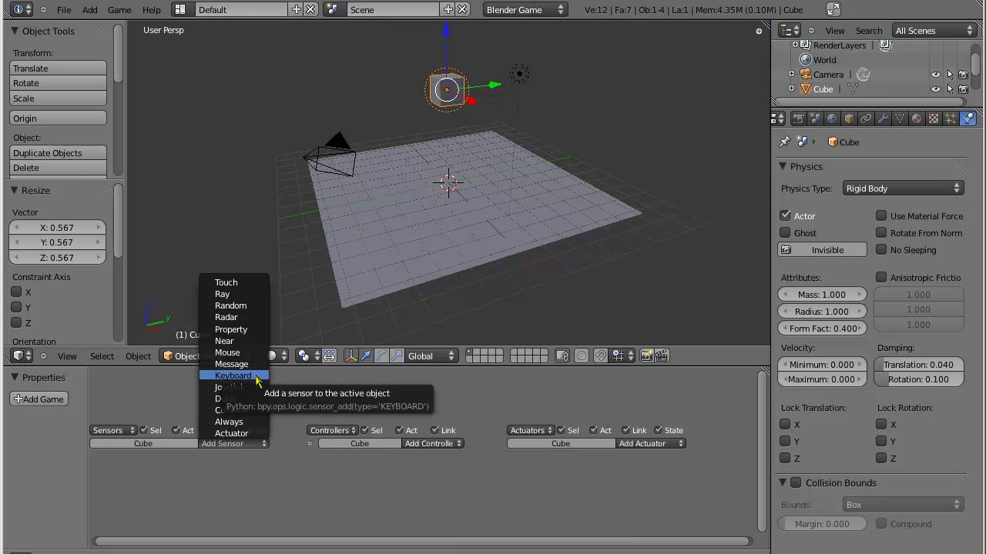
click(257, 378)
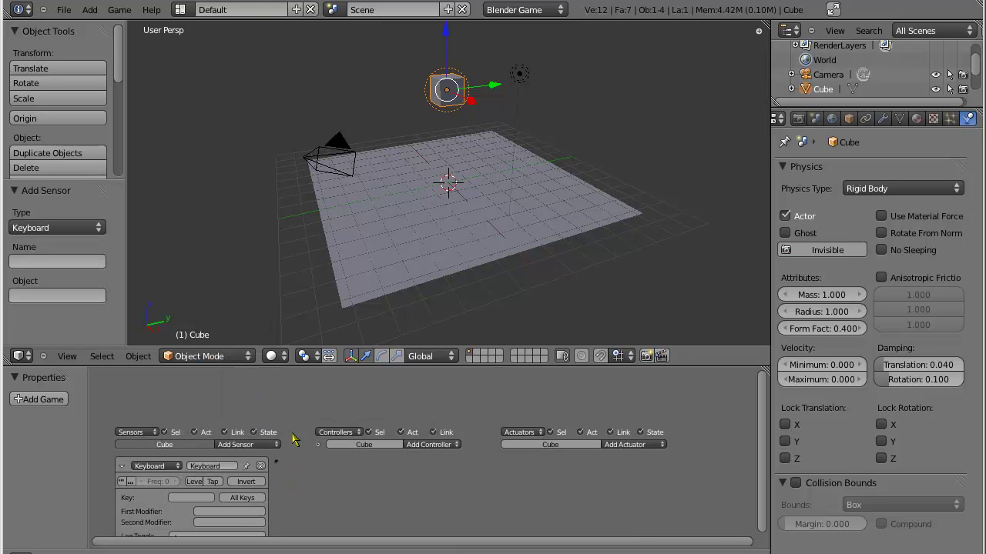
scroll(310, 443, down, 2)
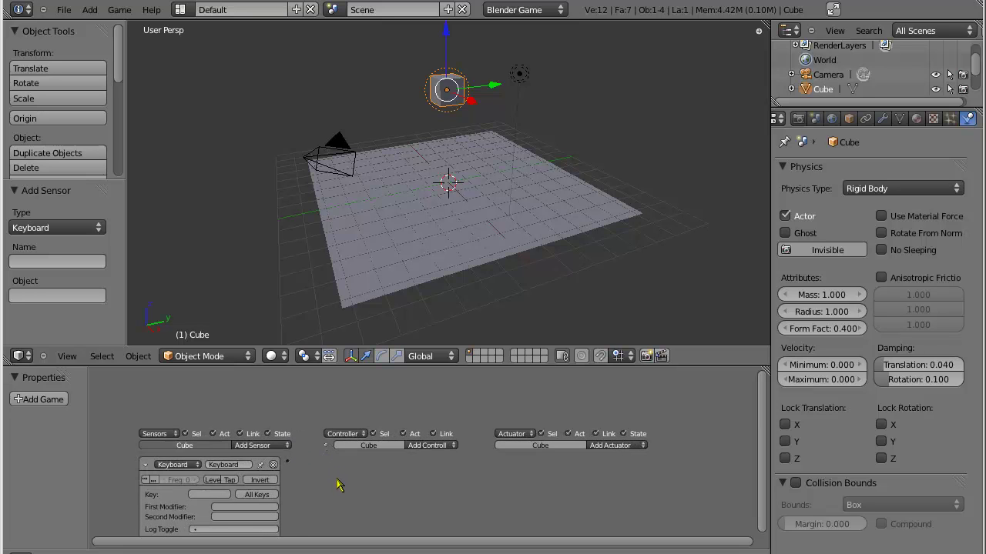
middle_drag(342, 499, 331, 442)
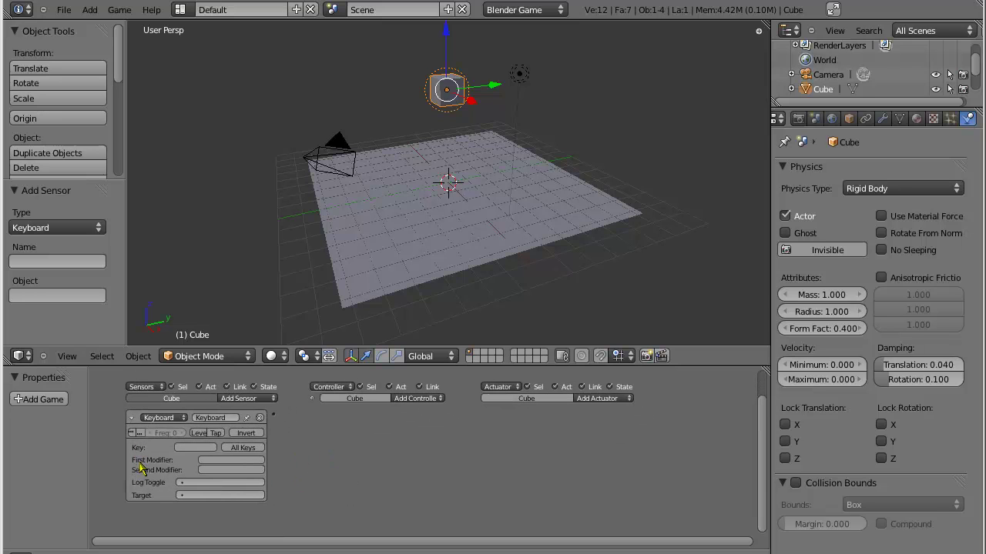
click(197, 448)
key(Up)
Add an And controller beside the cube's Up Arrow keyboard sensor.
click(427, 400)
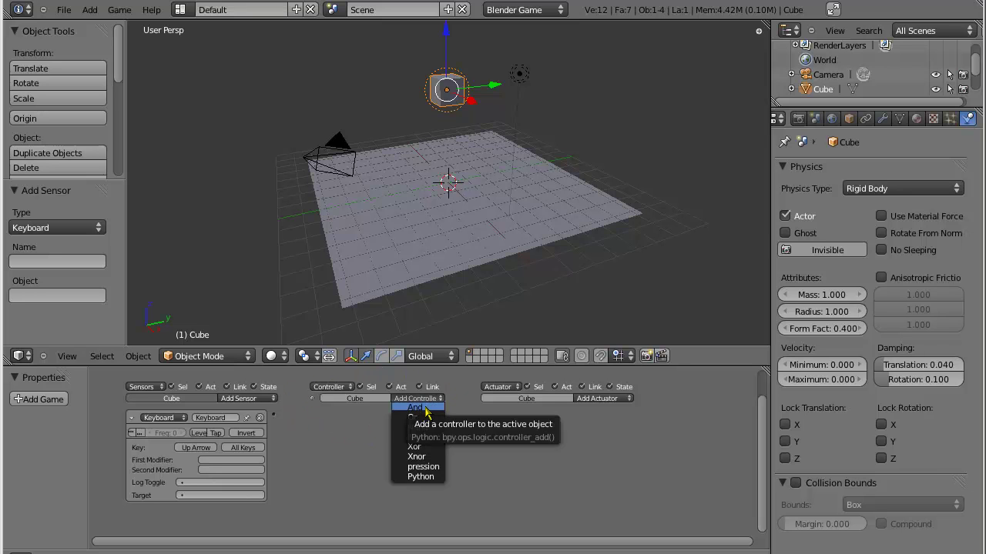
click(426, 409)
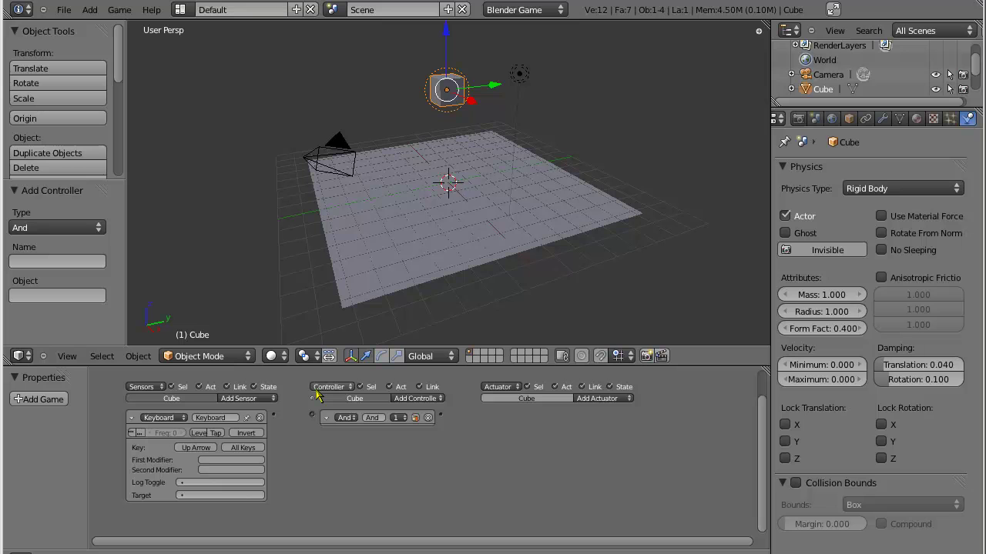
click(614, 400)
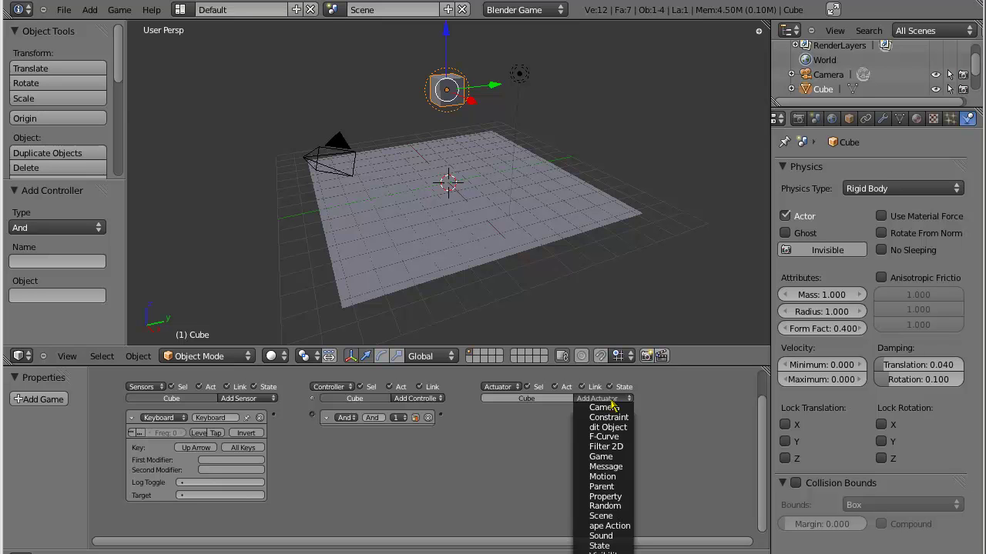
Add a Motion actuator with Loc X 0.10 and run the game with P to test it.
click(608, 478)
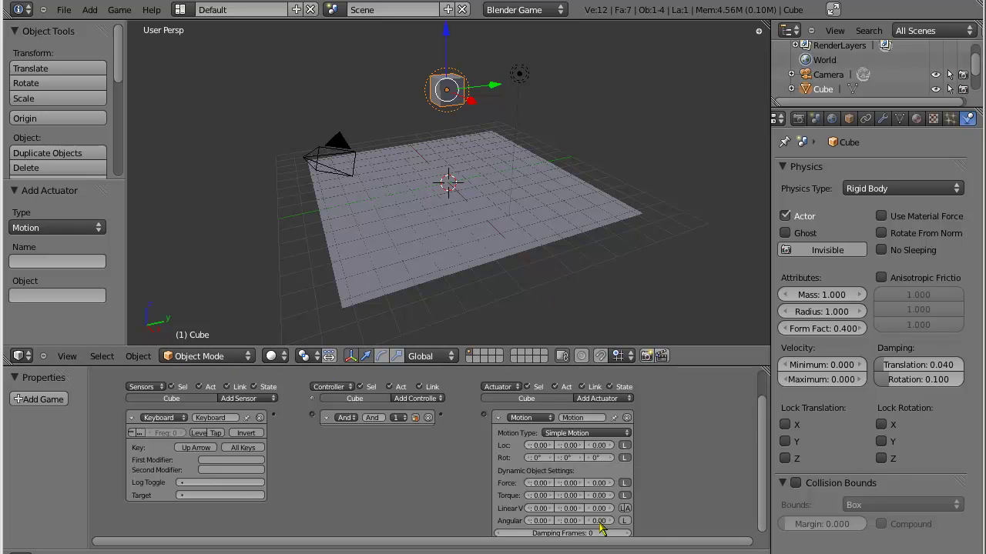
scroll(570, 482, up, 1)
scroll(558, 451, up, 1)
scroll(581, 448, up, 1)
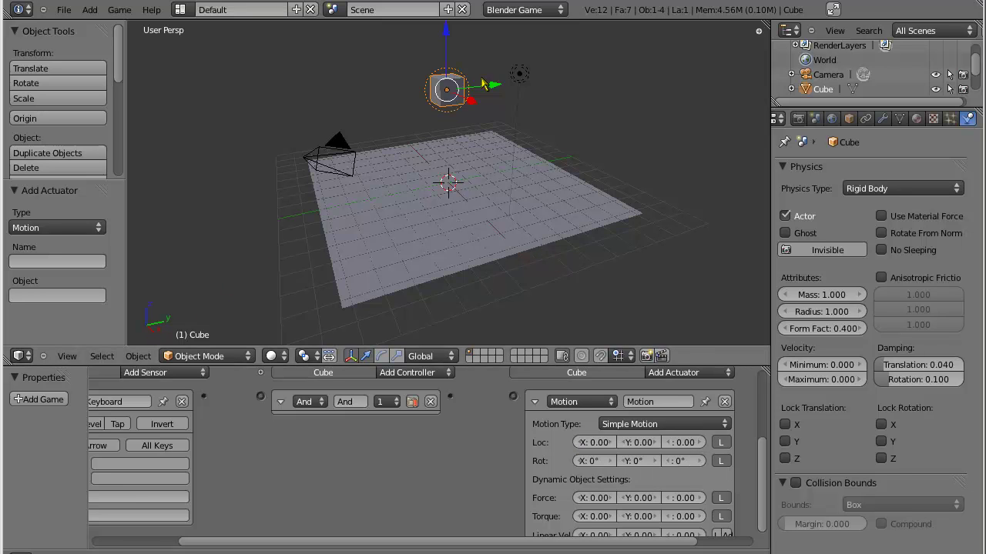
click(594, 443)
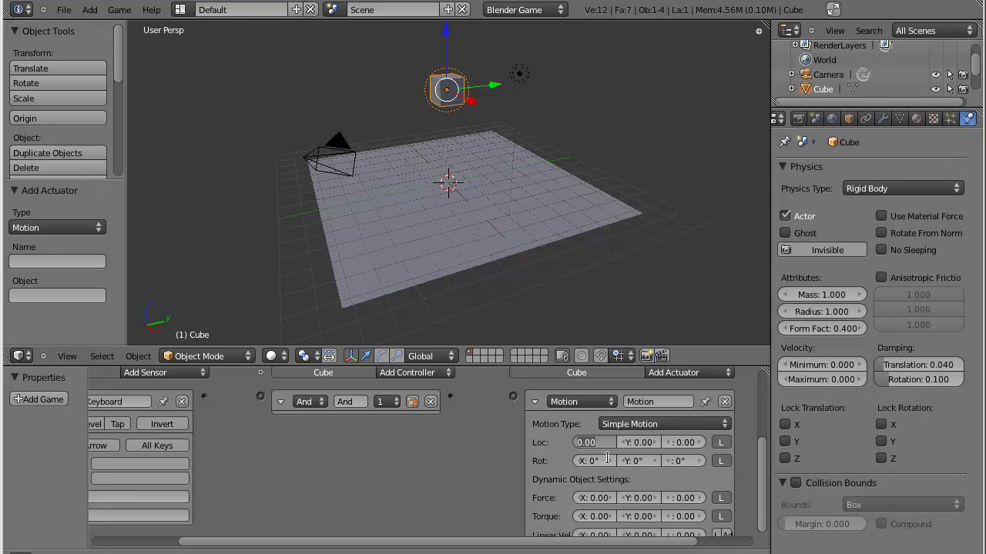
key(BackSpace)
key(Return)
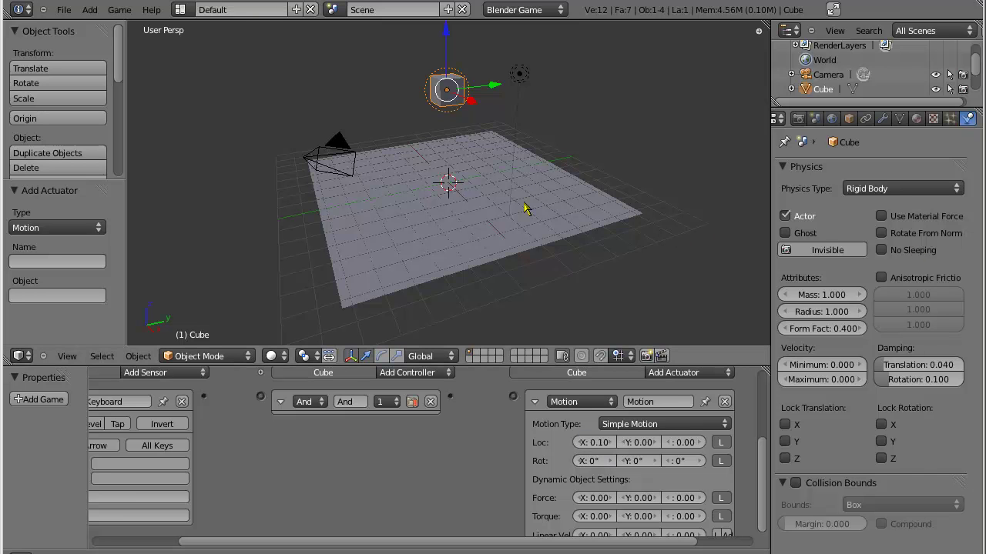
scroll(479, 446, down, 2)
scroll(479, 447, down, 1)
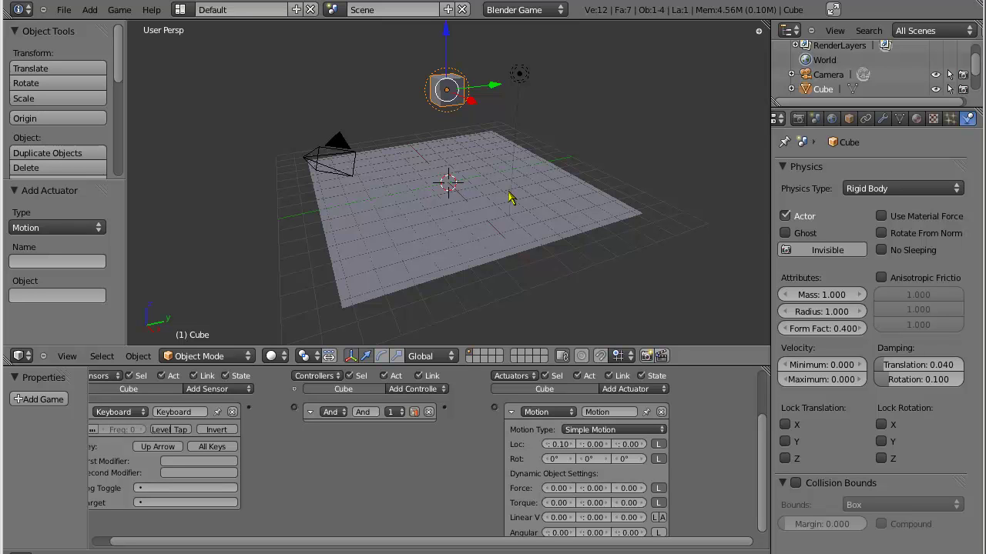
key(p)
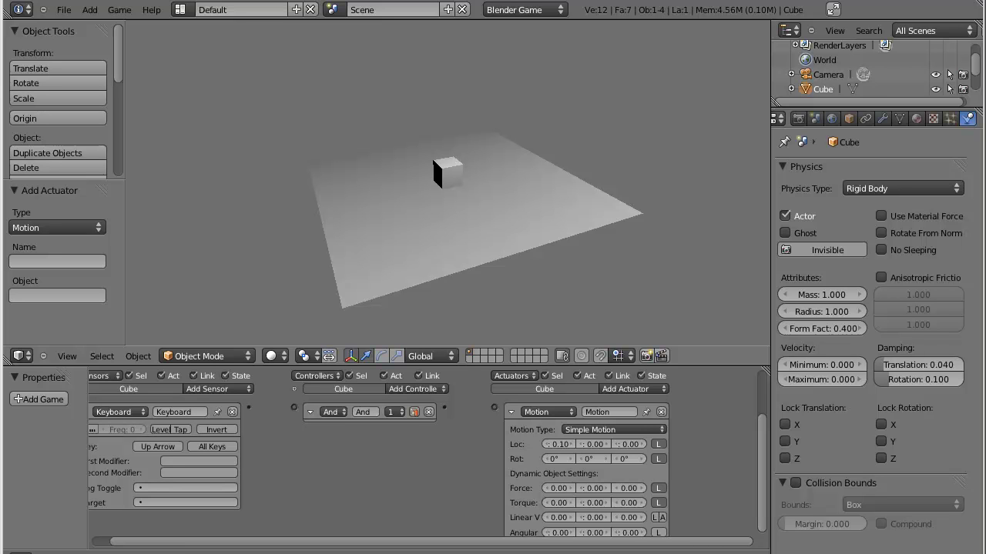
Stop the game, then link the Up Arrow Keyboard sensor through the And controller to the Motion actuator.
key(Escape)
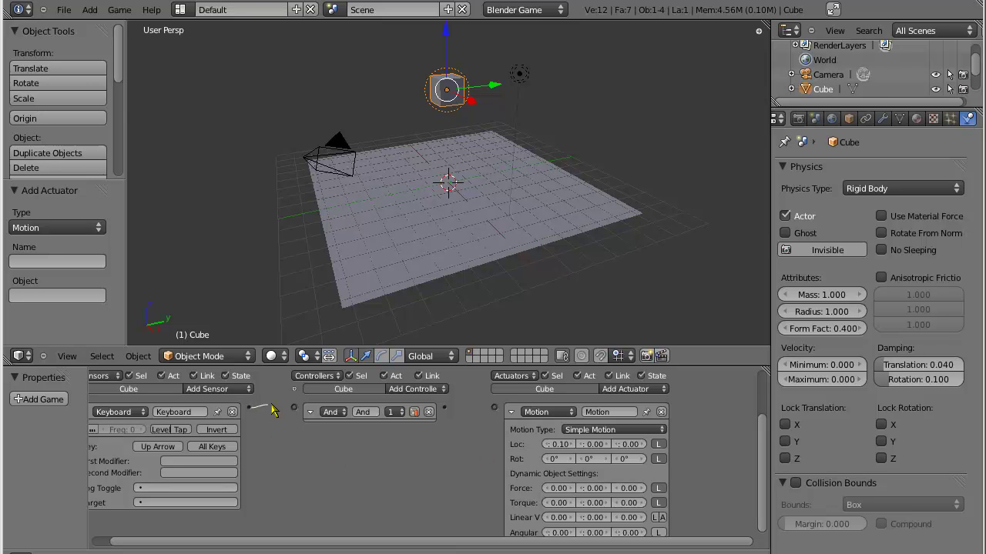
drag(249, 408, 293, 407)
scroll(191, 462, down, 1)
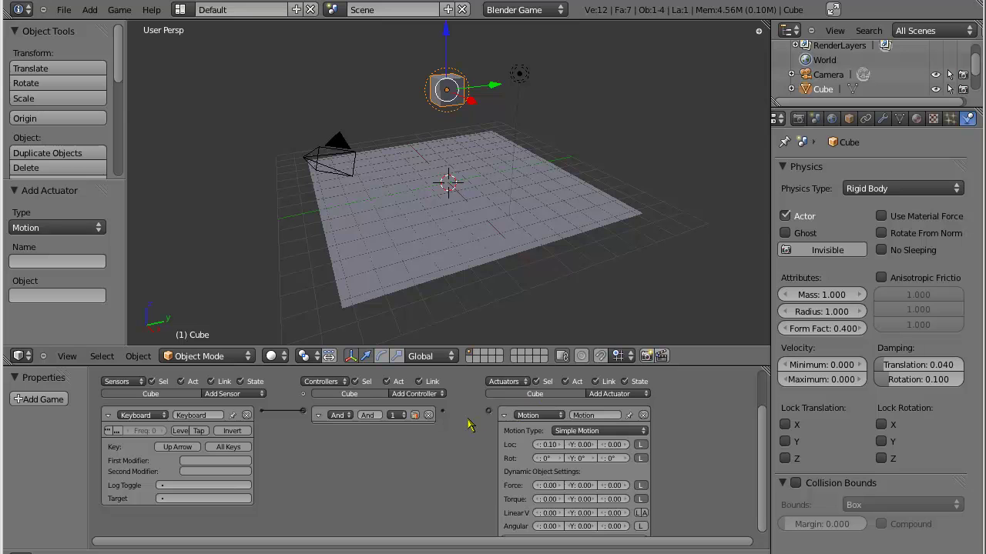
drag(442, 411, 494, 417)
Run the game with P, push the cube with Up Arrow until it falls off the plane, then exit.
key(p)
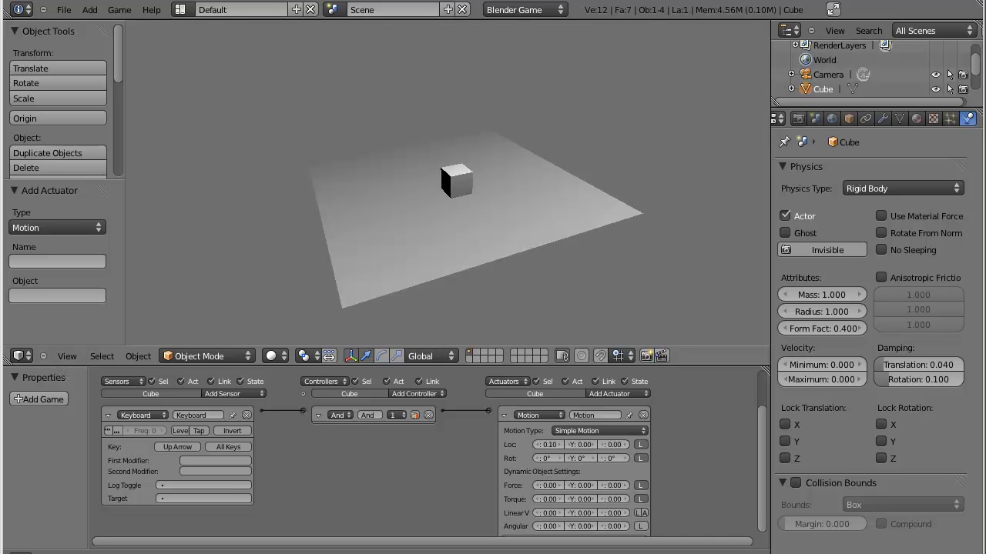
key(Up)
key(Up)
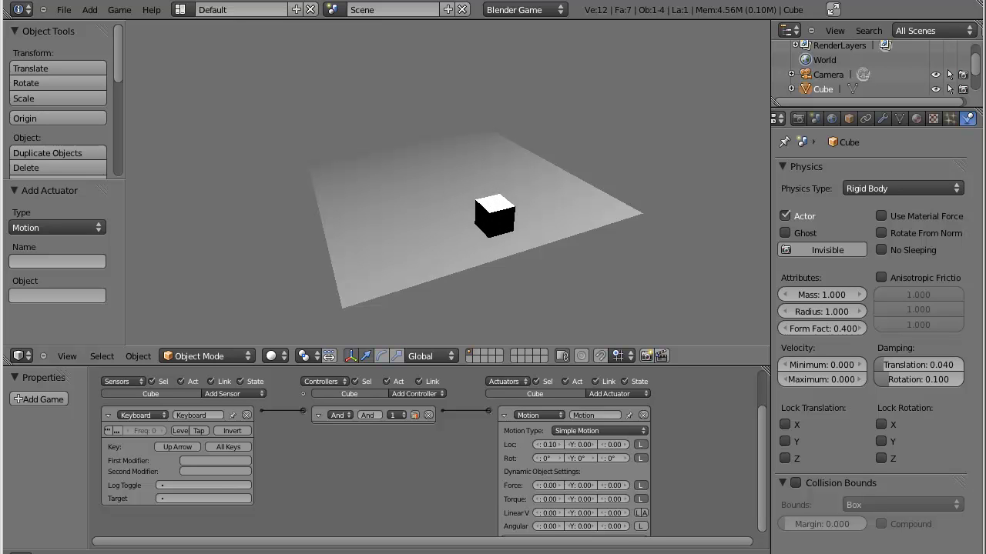
key(Up)
key(Up)
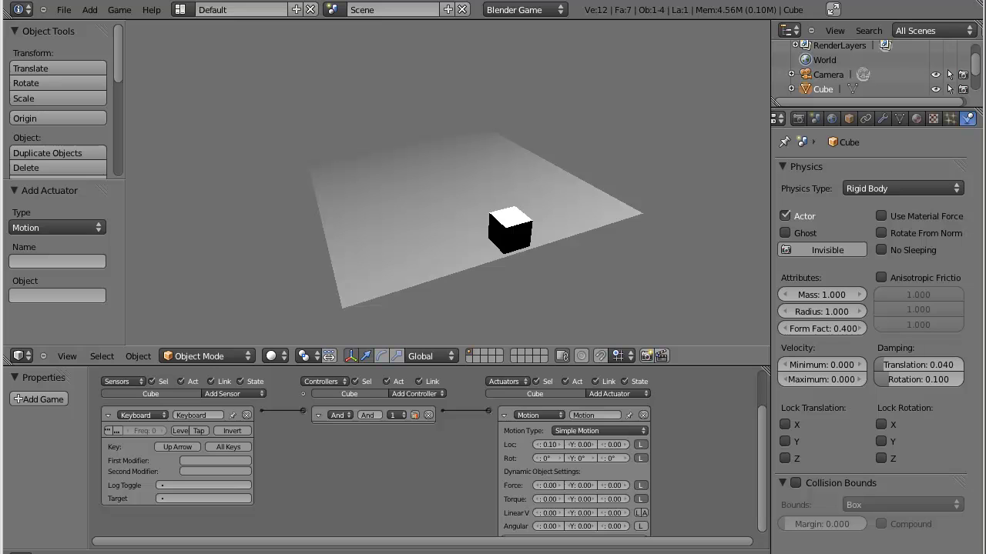
key(Up)
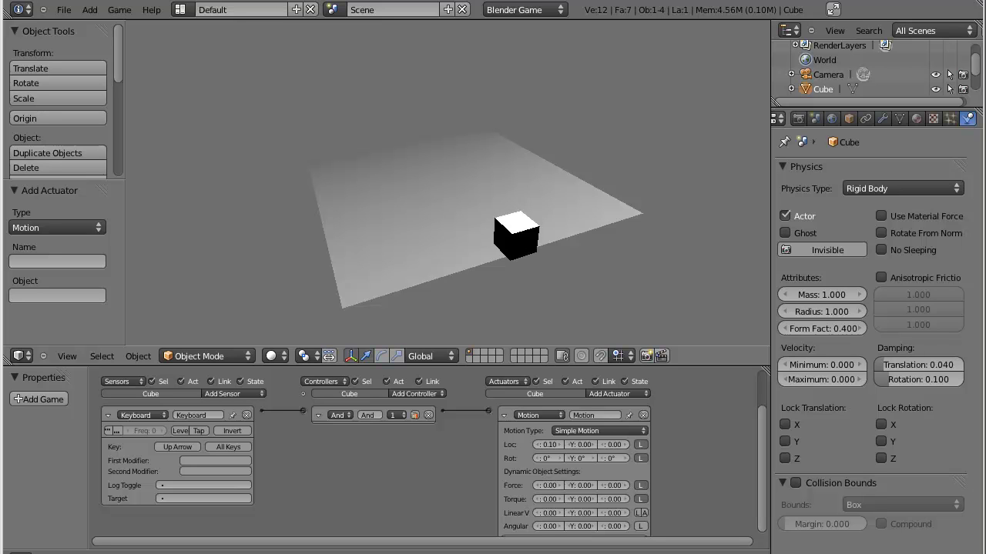
key(Up)
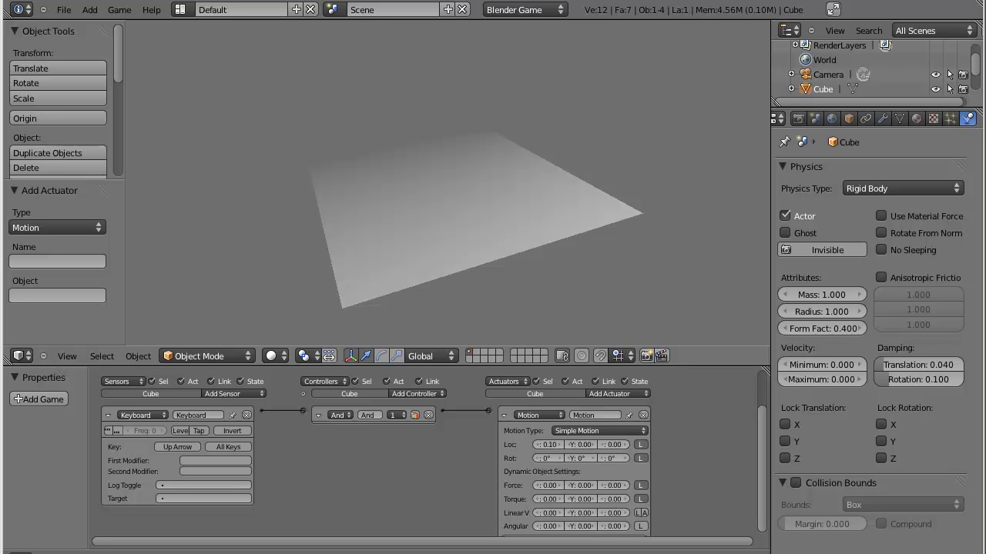
key(Escape)
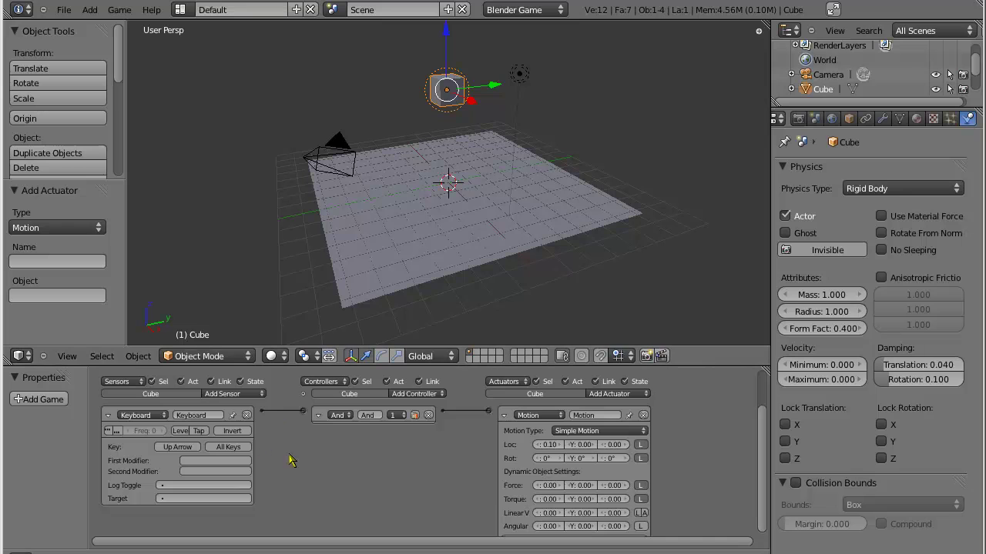
Rename the first Keyboard sensor to 'haut'.
click(107, 416)
click(107, 417)
text(haut)
key(Return)
Collapse the haut sensor, And controller and Motion actuator bricks to single rows.
click(108, 417)
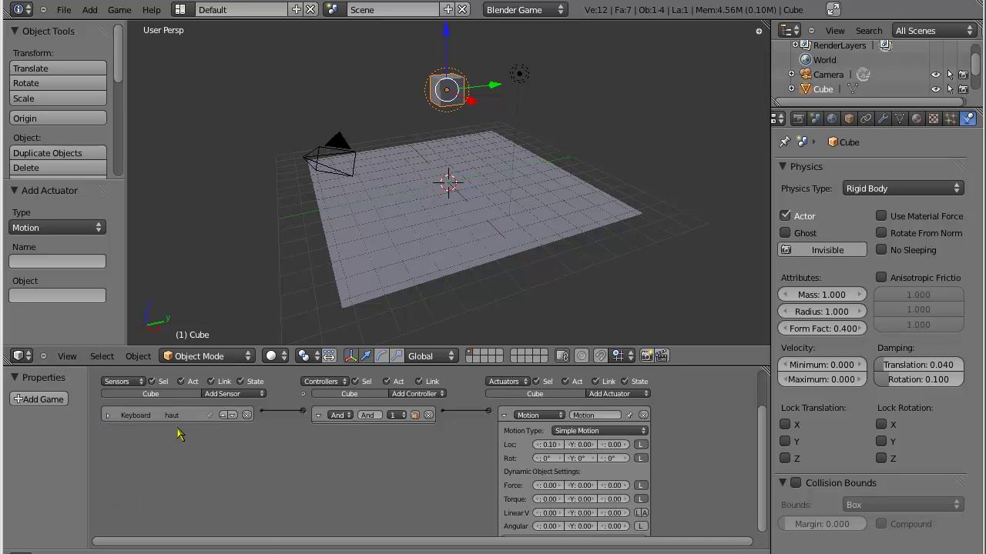
click(235, 395)
click(318, 416)
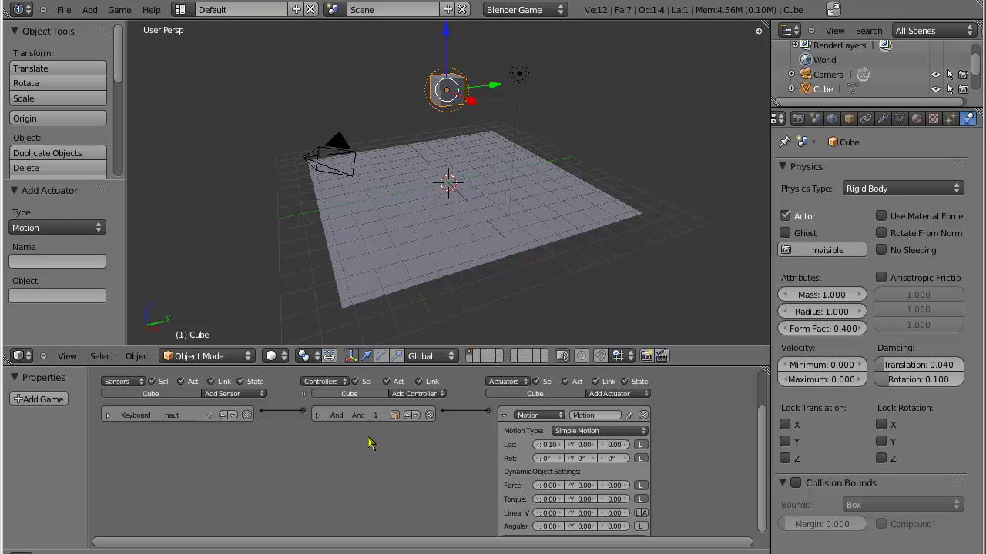
click(504, 417)
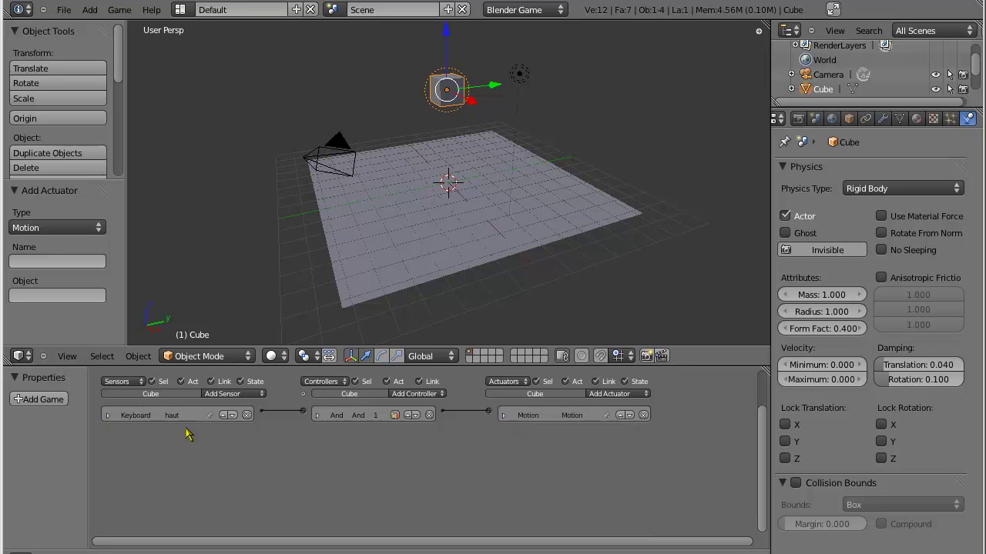
Add a second Keyboard sensor to the Cube.
click(229, 394)
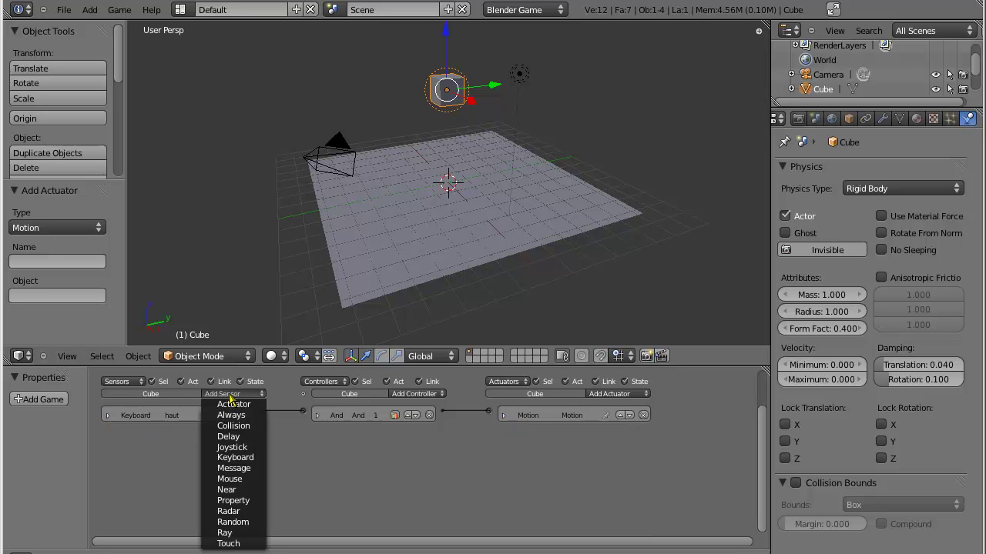
scroll(350, 462, down, 1)
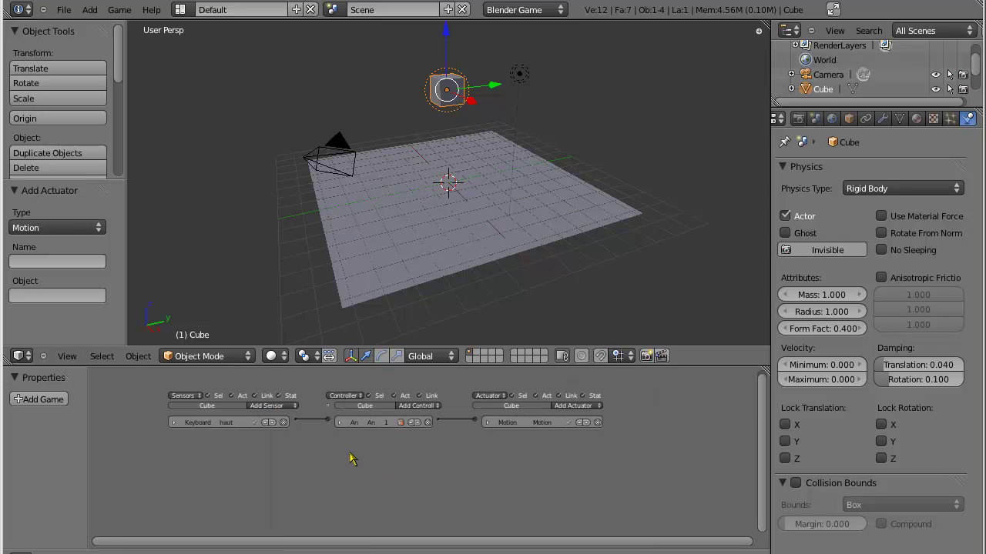
scroll(339, 453, up, 2)
scroll(337, 449, down, 1)
scroll(338, 448, down, 1)
scroll(342, 451, up, 1)
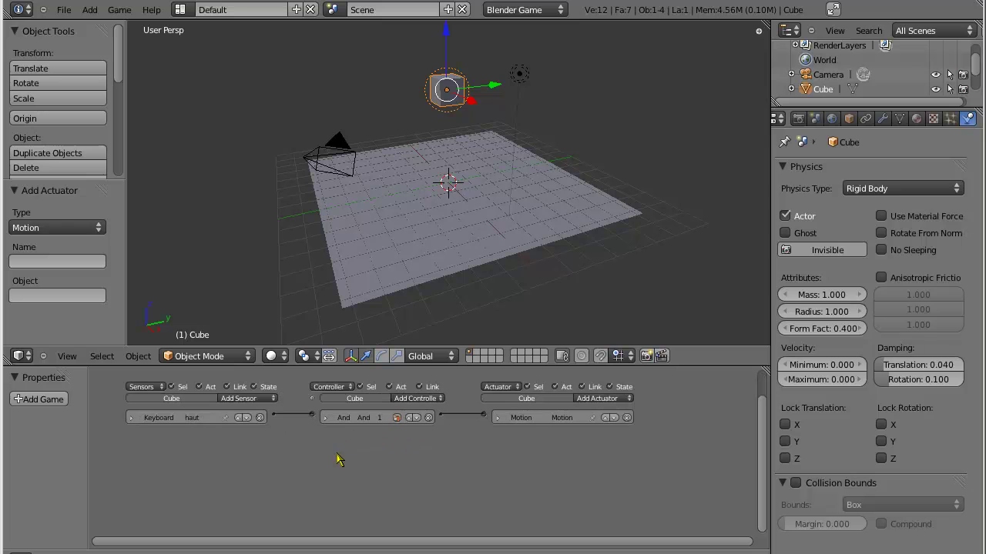
click(256, 399)
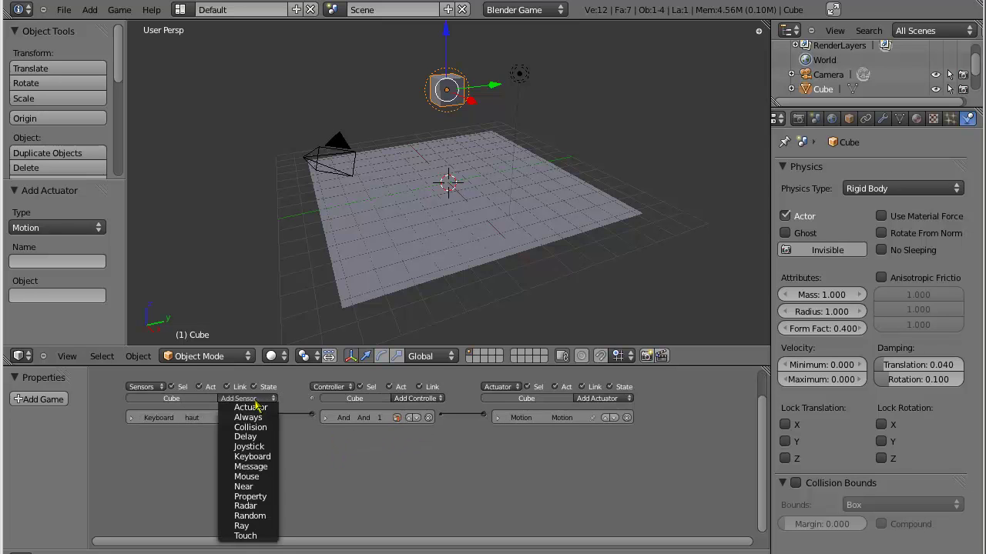
click(257, 457)
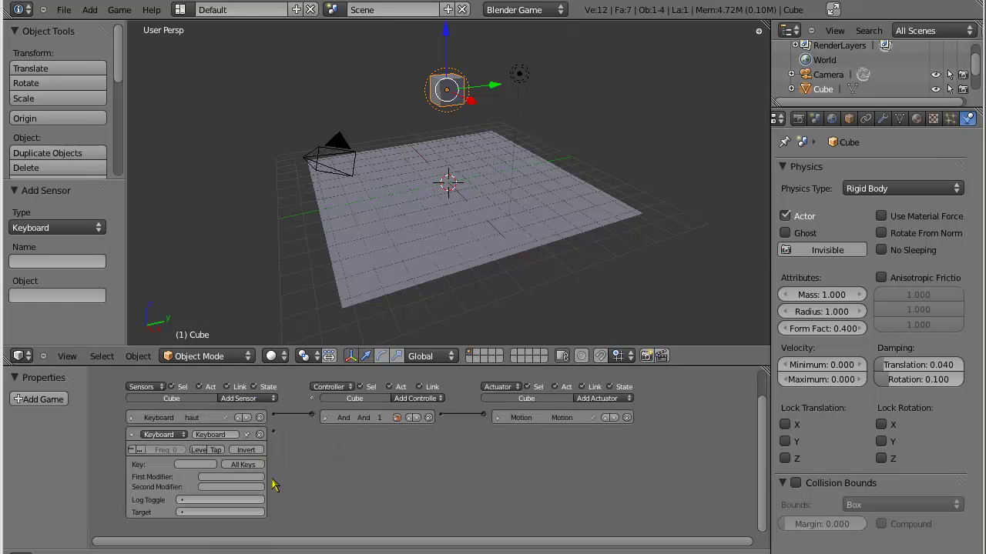
Name the new sensor 'bas' with Down Arrow as its key, collapse it, and add a second And controller.
click(206, 435)
text(ba)
click(194, 466)
key(Down)
click(131, 435)
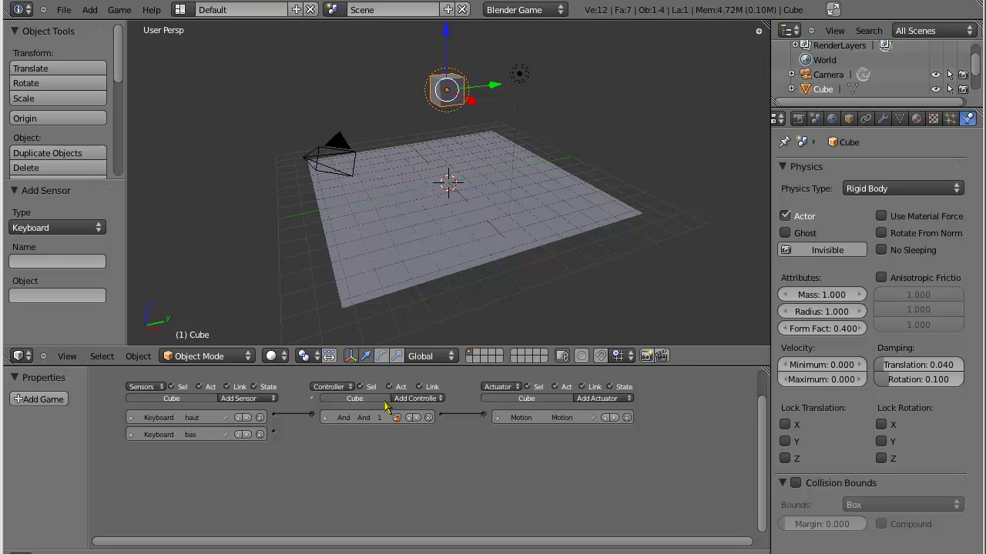
click(408, 399)
click(419, 408)
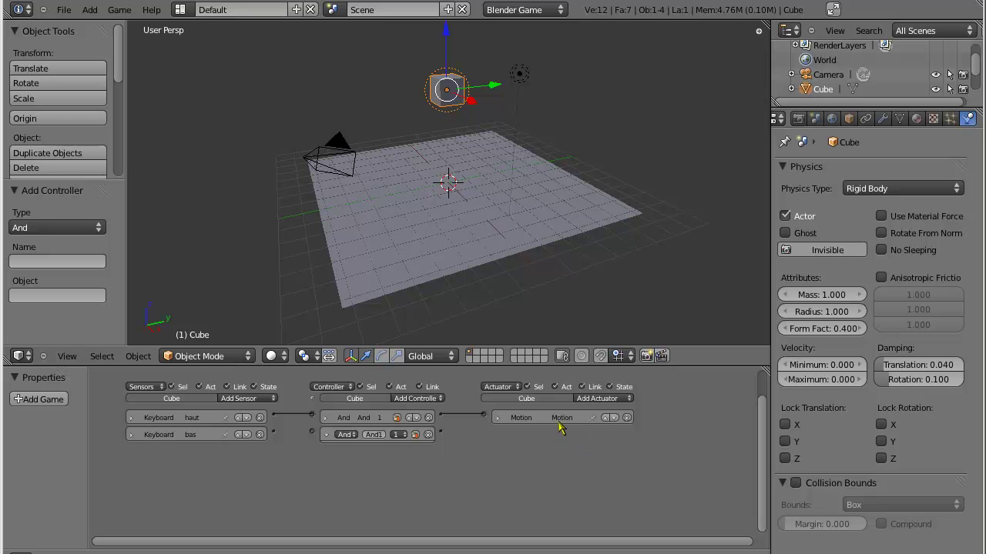
Rename the second controller 'bas' and add a second Motion actuator.
click(372, 436)
text(bas)
key(Return)
click(621, 398)
click(602, 476)
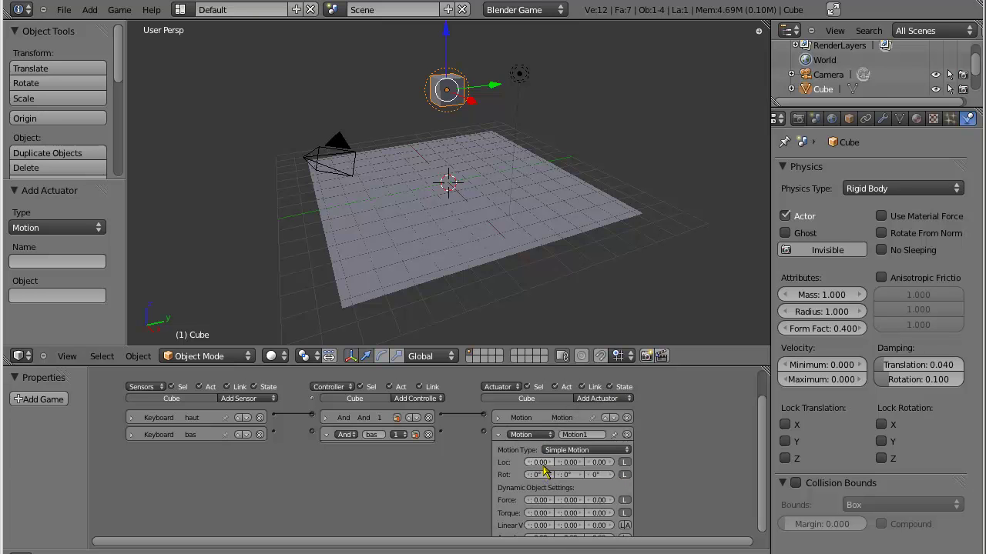
scroll(569, 472, up, 2)
scroll(579, 466, up, 1)
scroll(601, 473, up, 1)
scroll(605, 478, up, 1)
scroll(616, 493, up, 1)
scroll(616, 493, up, 1)
Set the Motion1 actuator's Loc X to -0.10 and collapse it.
click(637, 471)
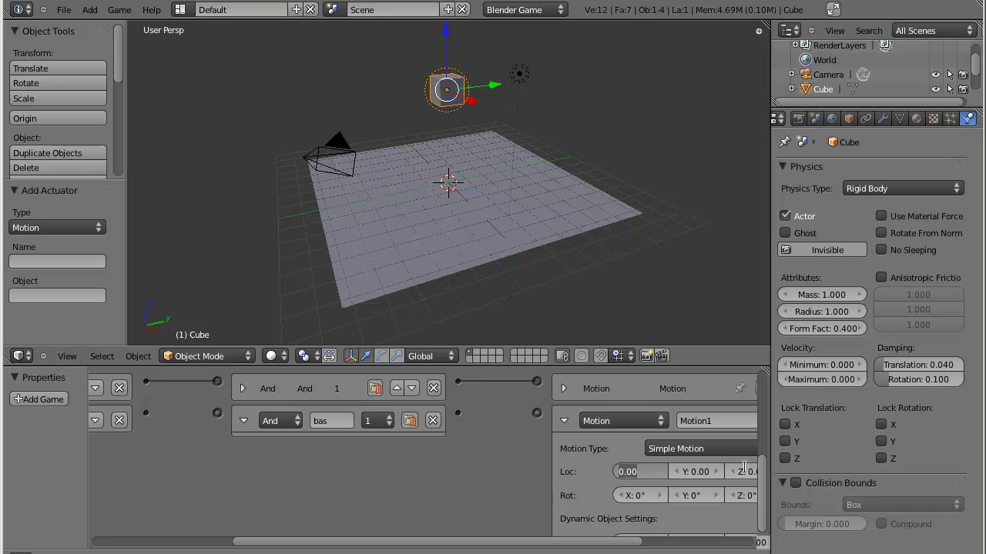
key(BackSpace)
key(Return)
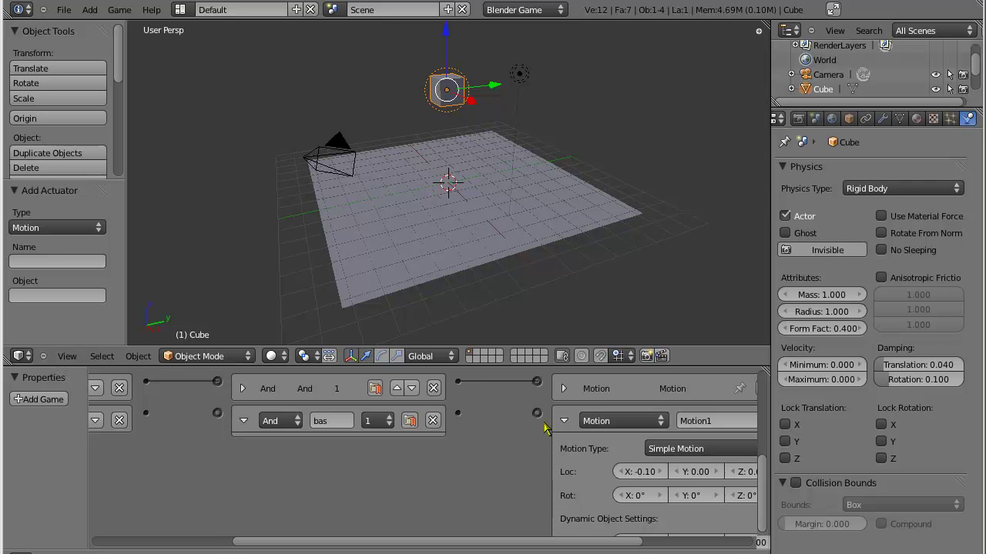
click(564, 420)
Link the bas sensor to the bas controller and the controller to Motion1.
scroll(462, 454, down, 2)
scroll(341, 462, down, 1)
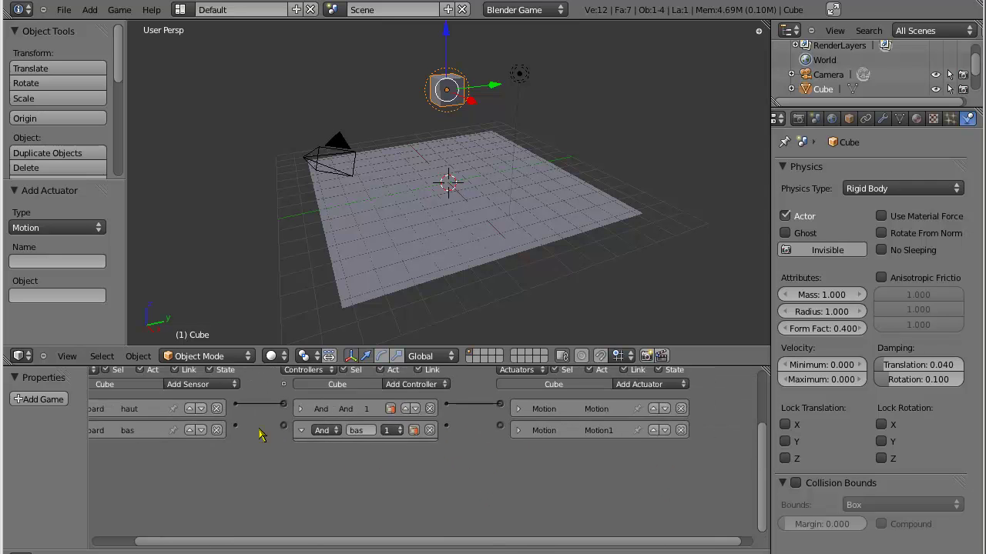
scroll(271, 449, down, 1)
drag(262, 432, 302, 430)
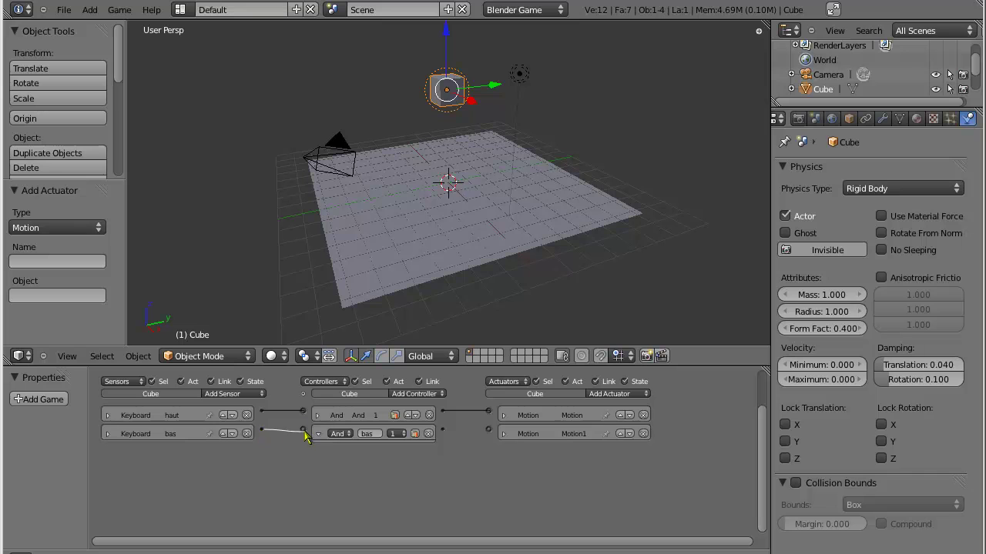
drag(443, 433, 488, 429)
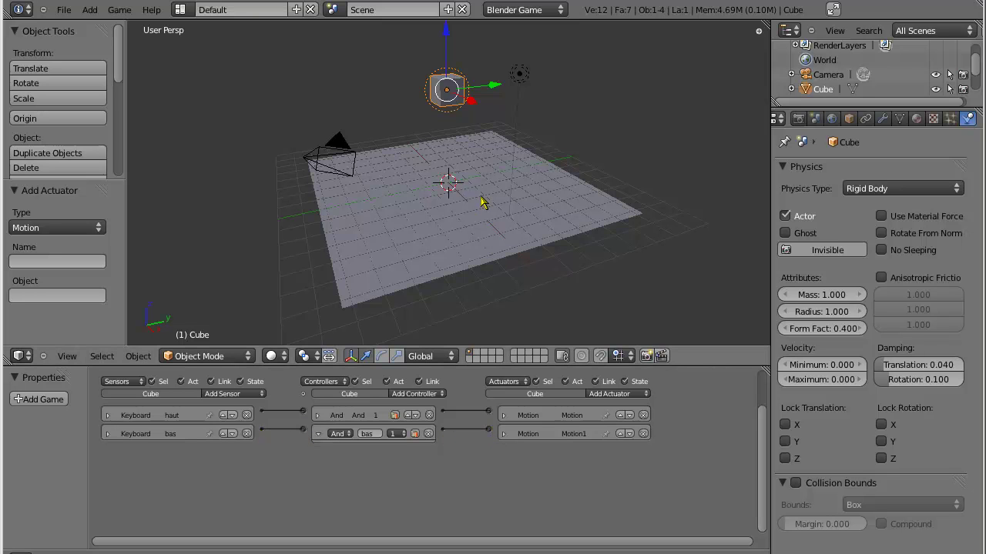
key(p)
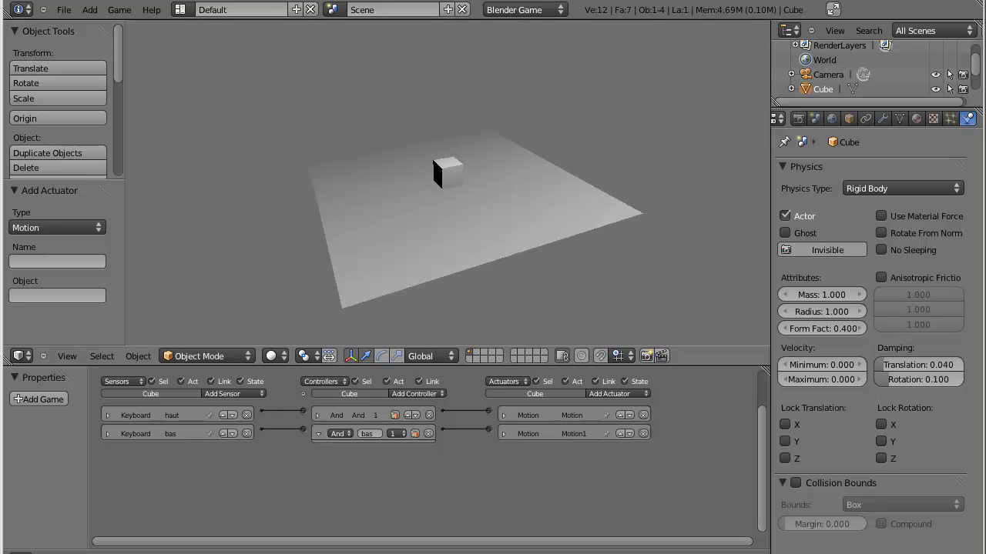
key(Up)
key(Down)
key(Up)
key(Down)
key(Up)
key(Down)
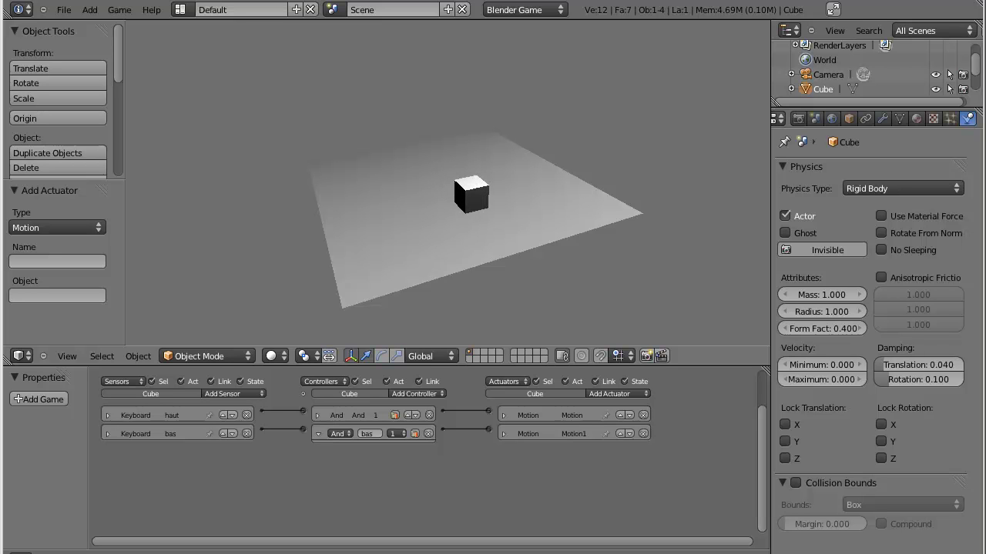
key(Escape)
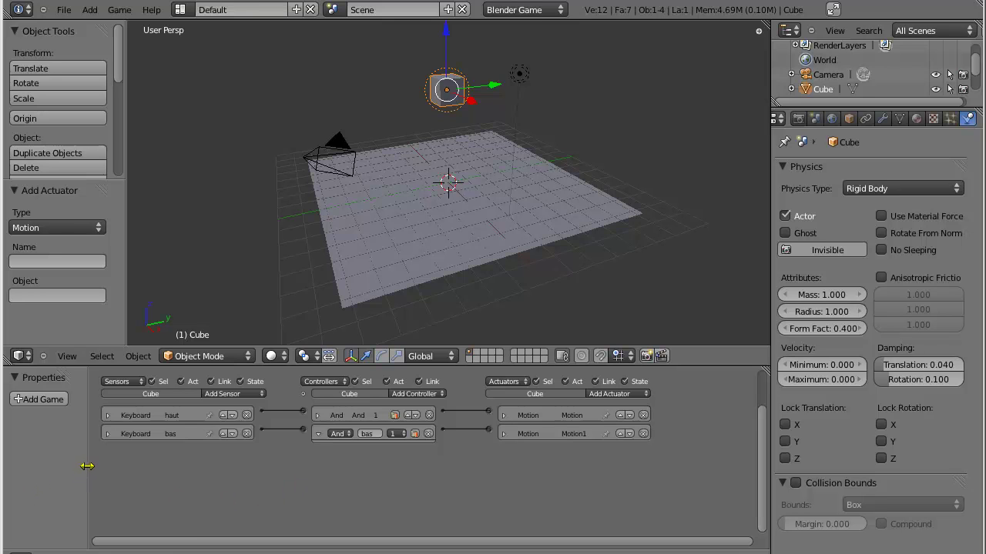
Widen the logic editor's side panel and review the first Motion actuator's settings.
drag(87, 466, 114, 471)
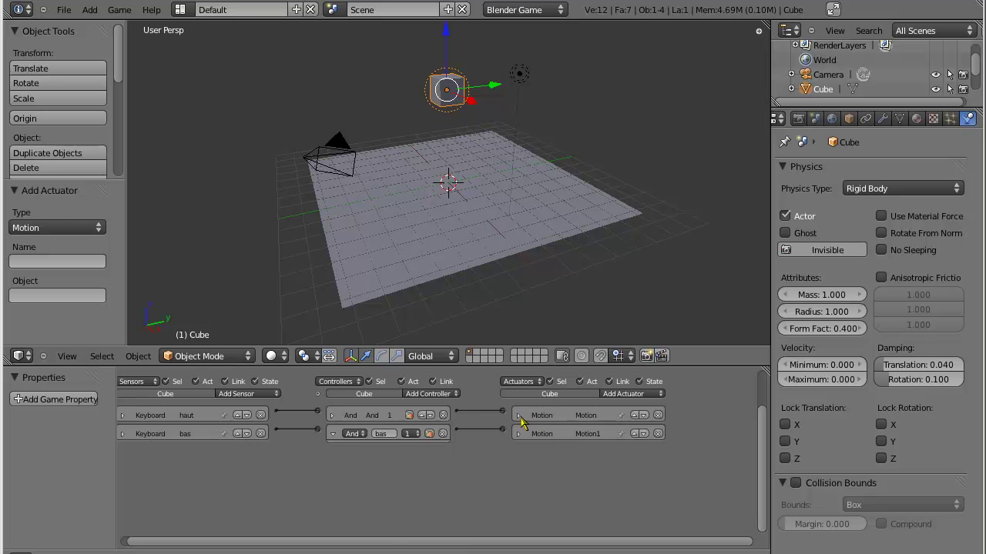
click(519, 416)
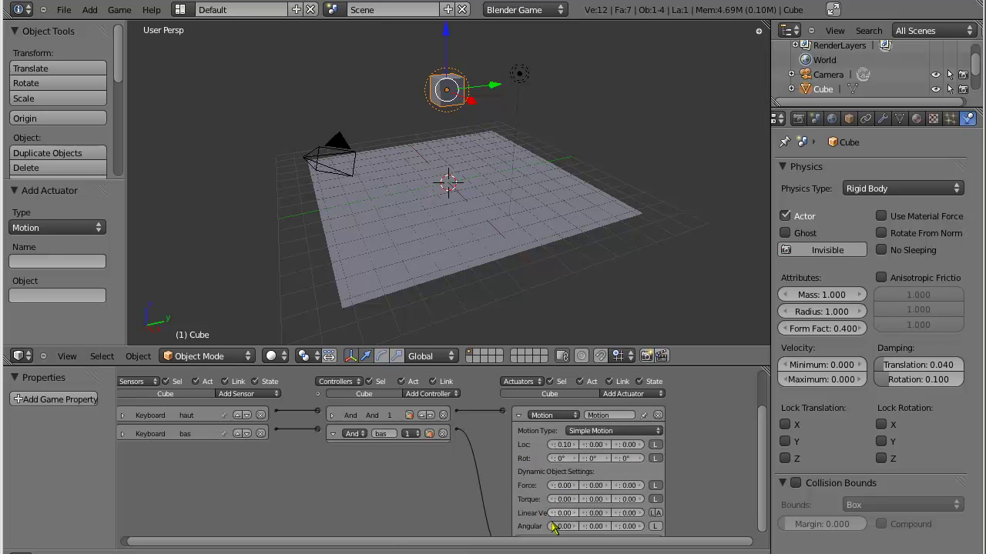
click(518, 416)
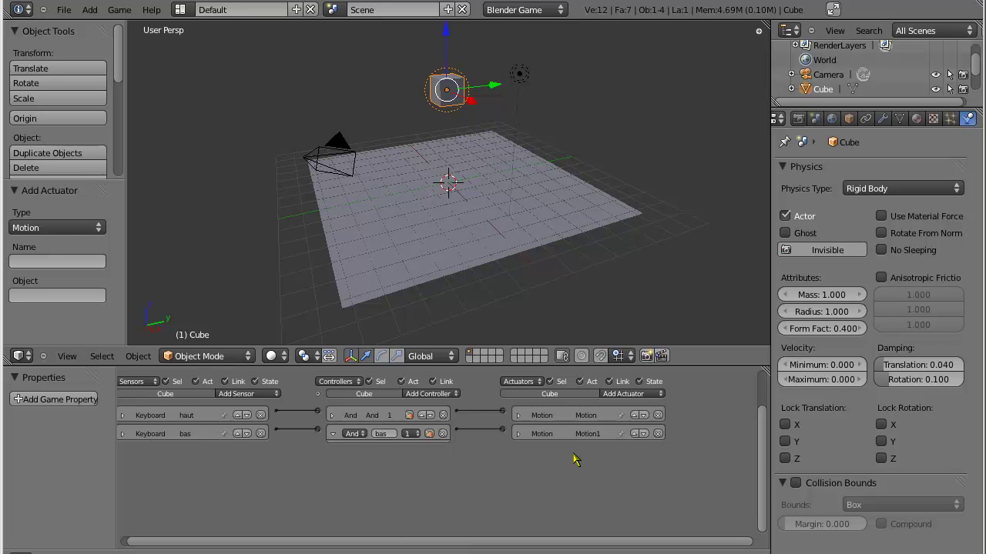
Check the Cube's available physics types and pan the logic bricks view.
scroll(435, 432, down, 1)
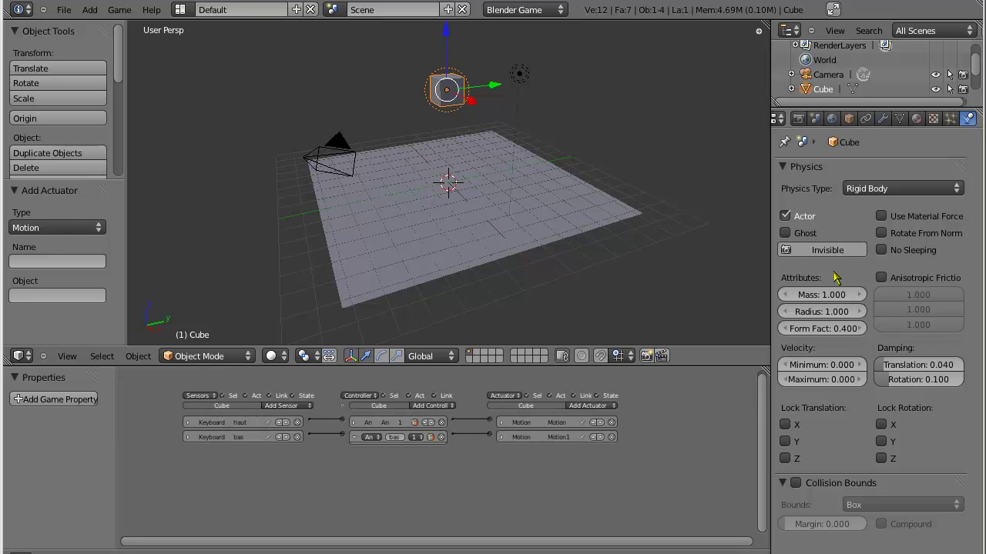
click(865, 191)
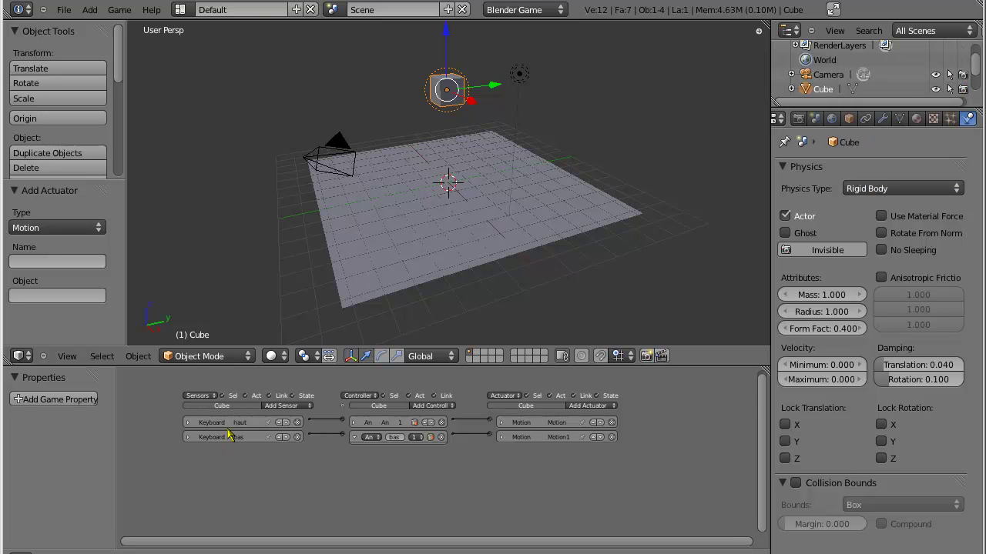
scroll(246, 433, up, 2)
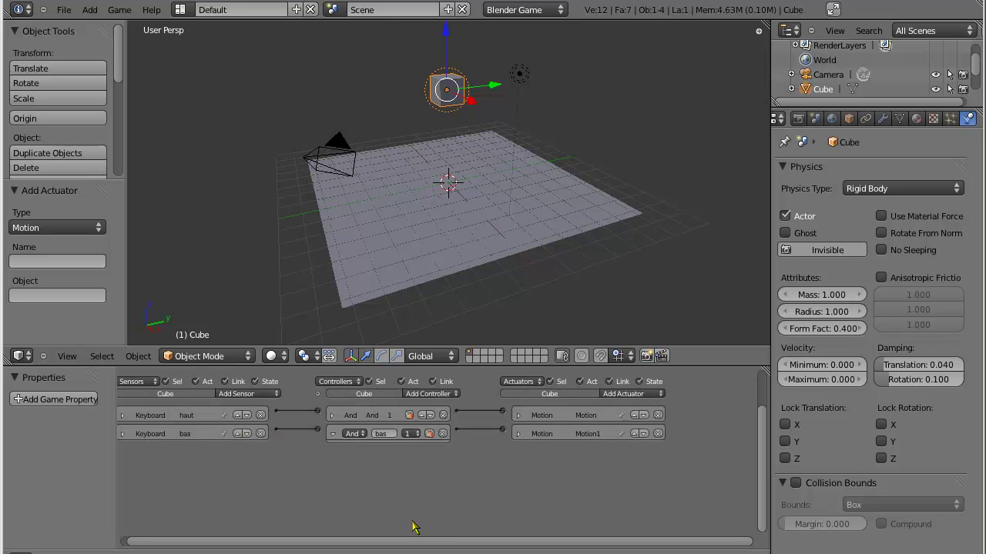
mouse_move(465, 543)
mouse_down()
mouse_move(408, 545)
mouse_move(430, 543)
mouse_up()
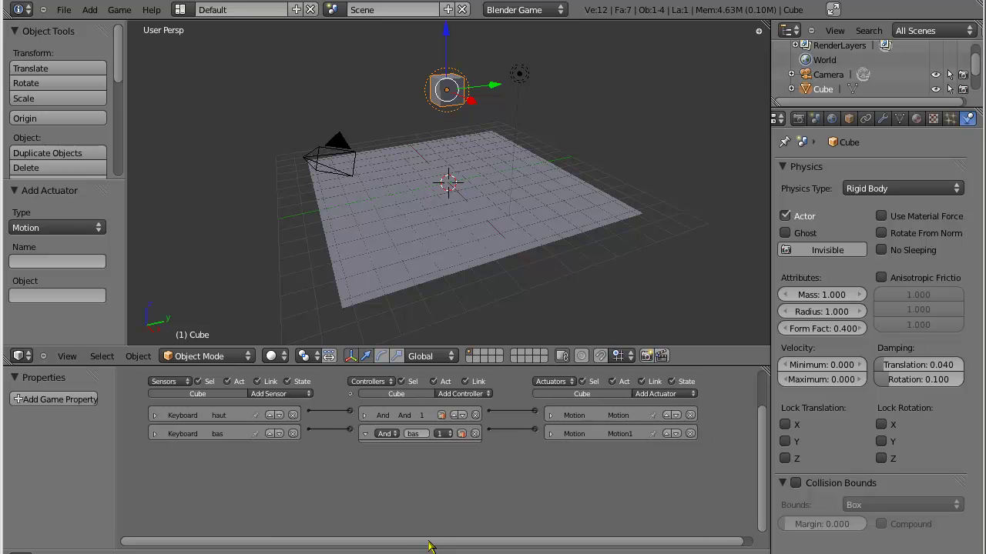